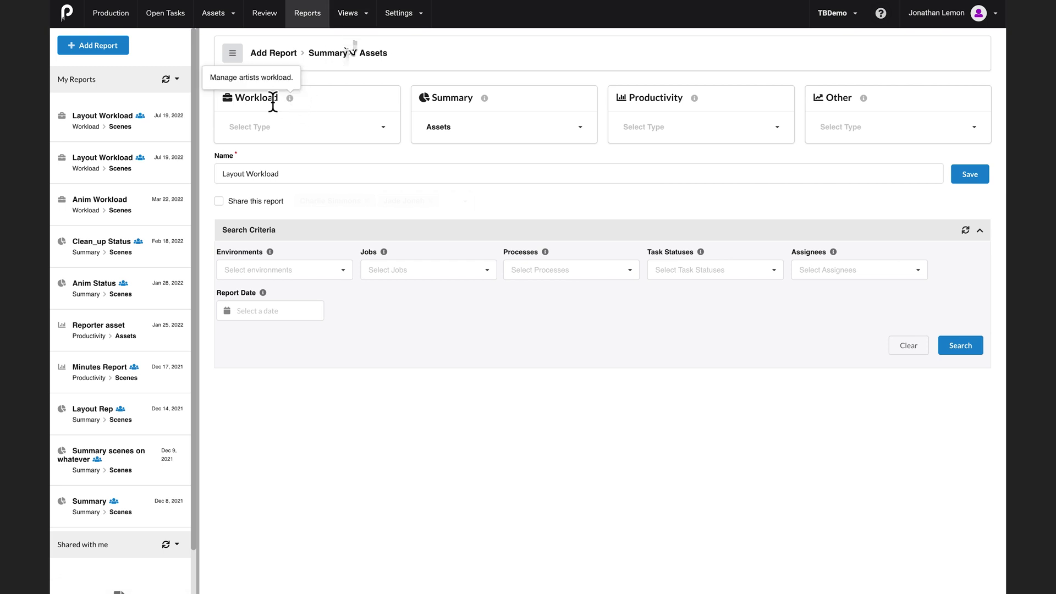
Step: Open the workload report type choices for the new Layout Workload report
left_click(305, 129)
Step: Make it a Scenes workload report filtered on Roger_et_ses_humains and load the data
left_click(291, 153)
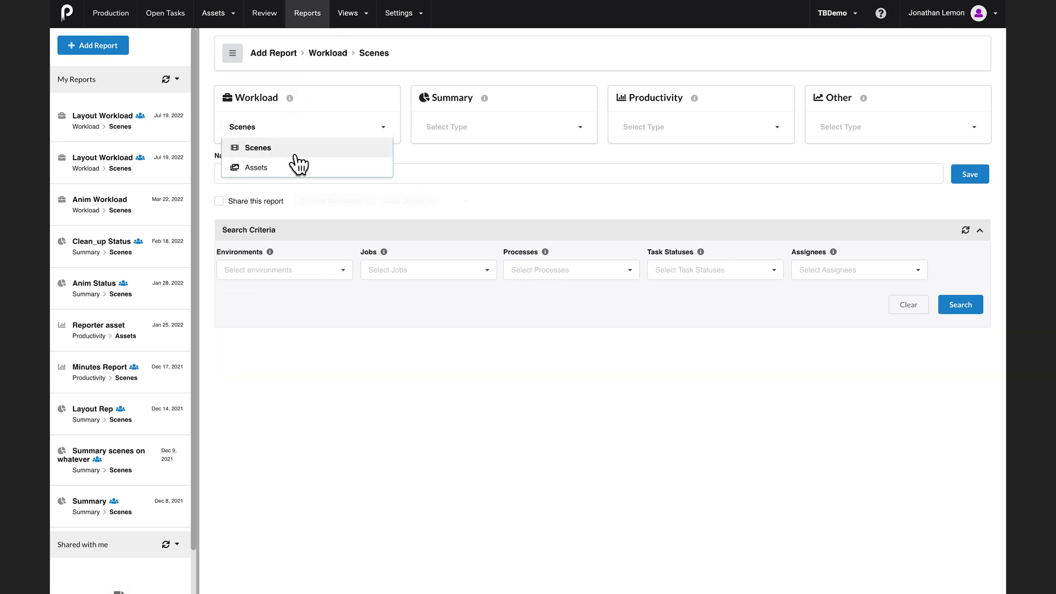
left_click(321, 274)
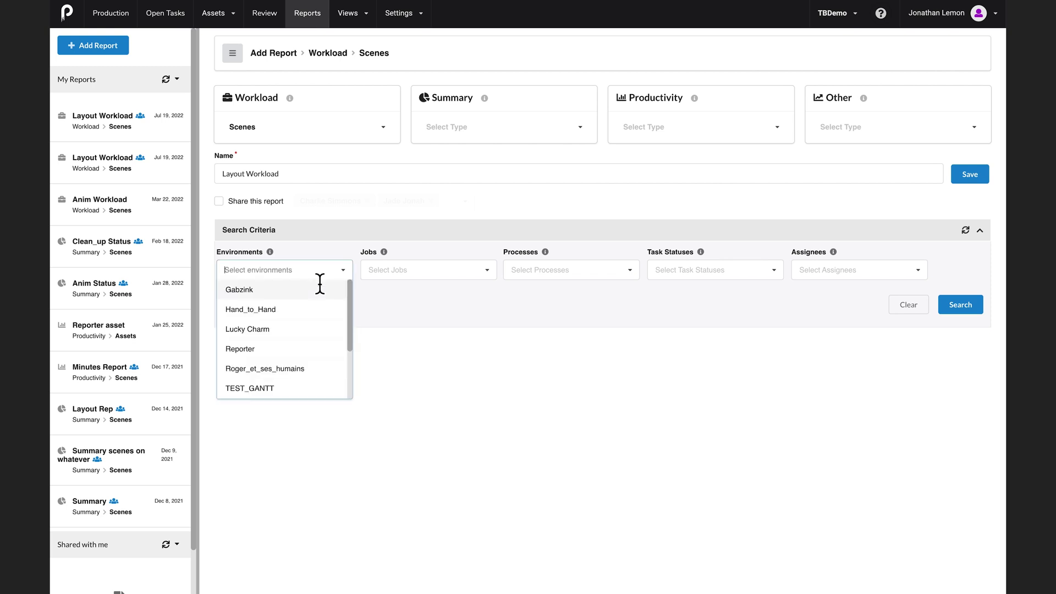
left_click(314, 368)
left_click(969, 308)
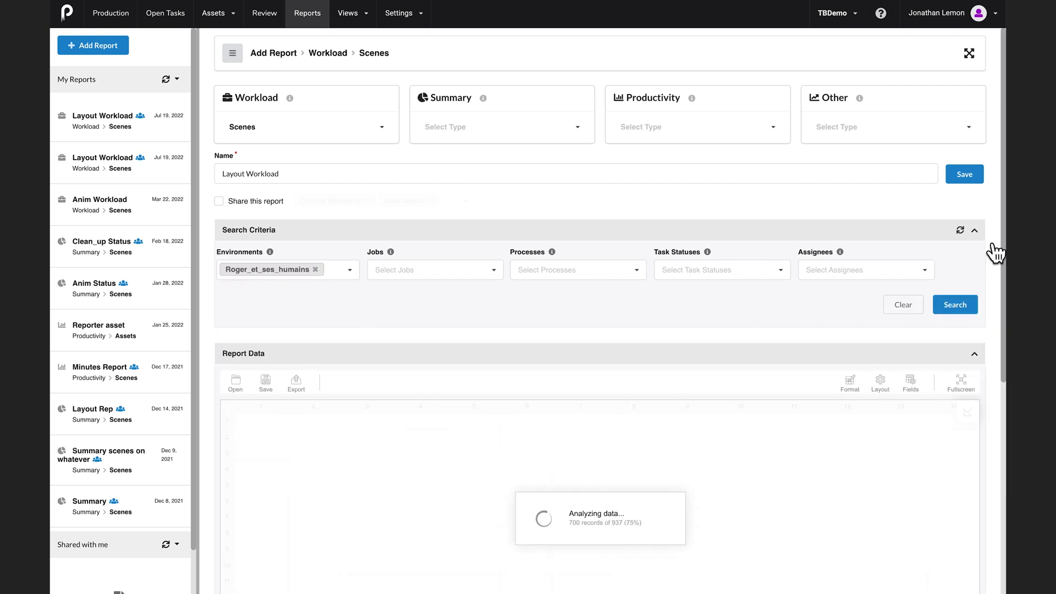
Step: Select the grid's first column and list the tasks behind the Setup count of 19
scroll(990, 256, "down", 6)
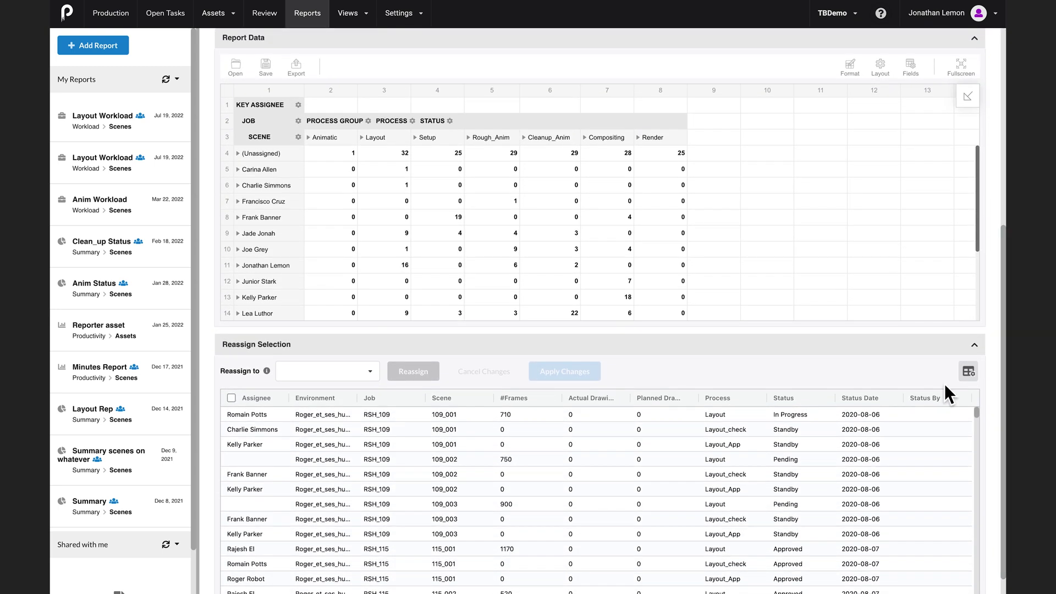
left_click(272, 91)
left_click(440, 219)
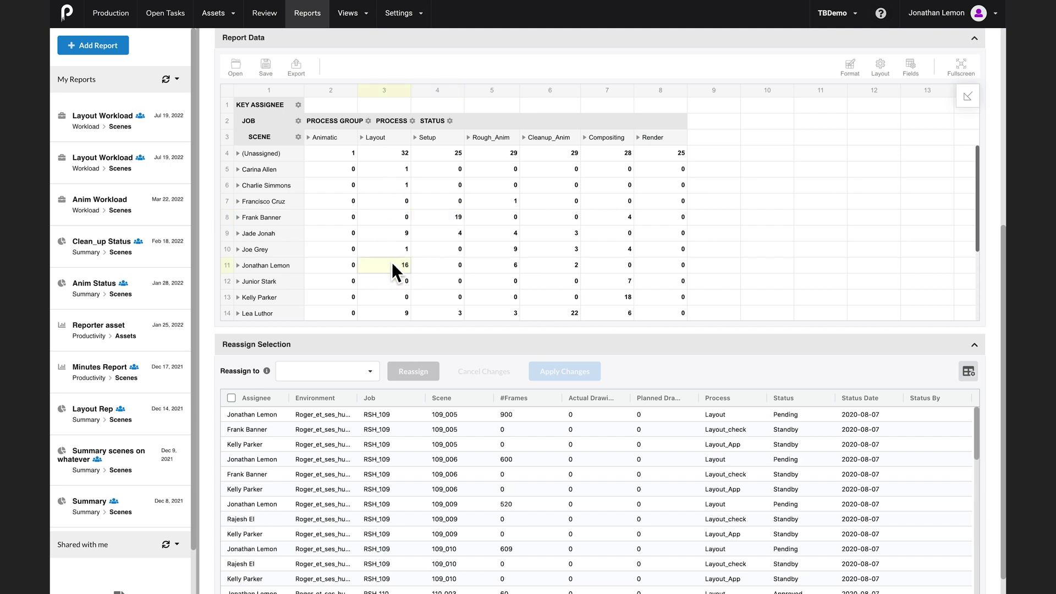
Step: Expand Layout into its sub-processes and drill one artist's row down to RSH_109's scenes
left_click(372, 137)
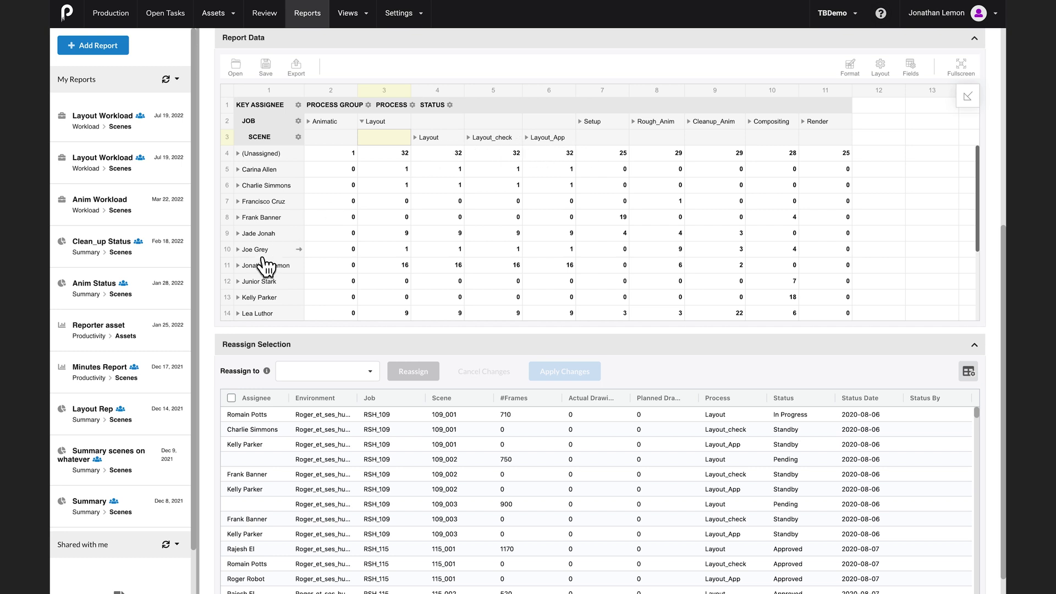
left_click(252, 270)
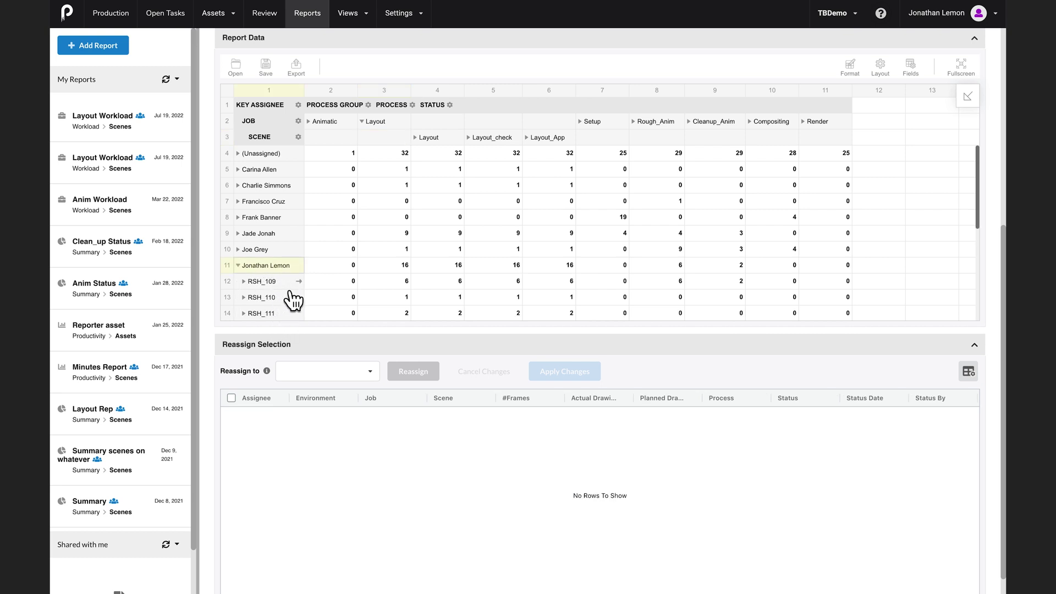
left_click(277, 288)
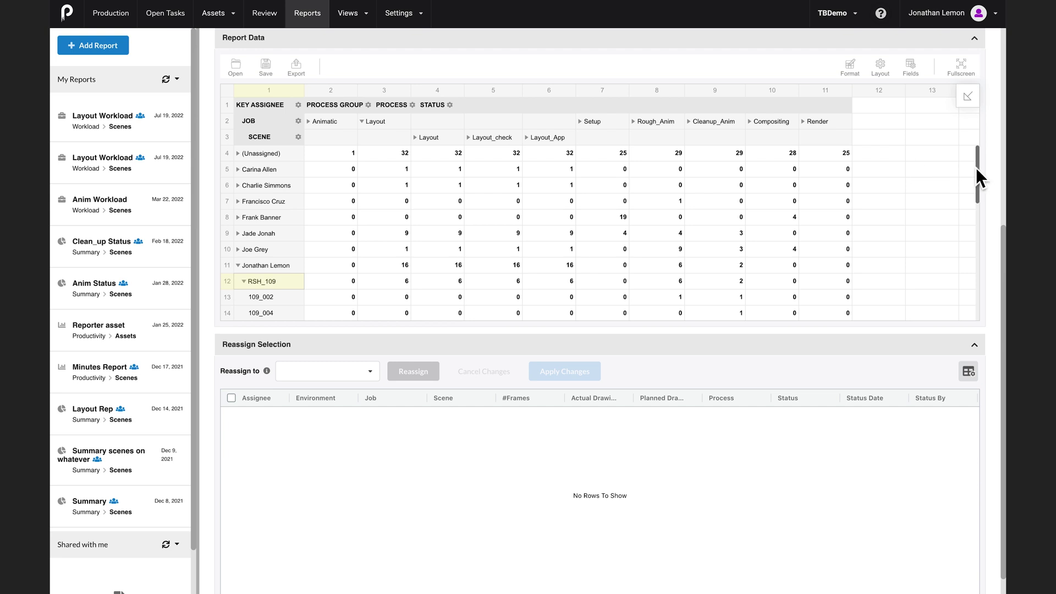
scroll(1004, 231, "up", 4)
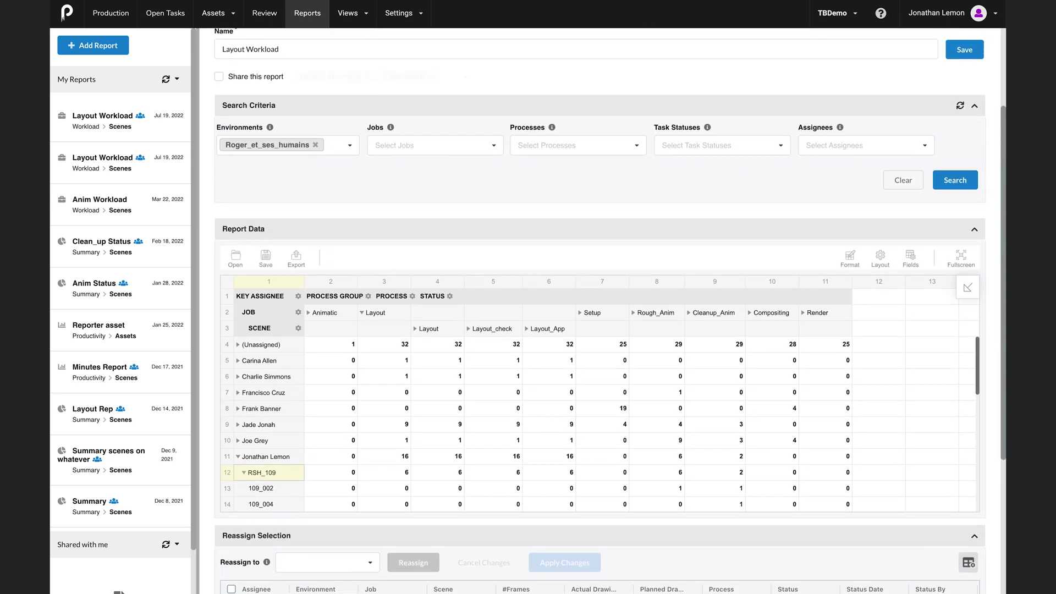
Step: Filter the report to job RSH_109 and the Layout process
scroll(888, 151, "up", 1)
left_click(498, 187)
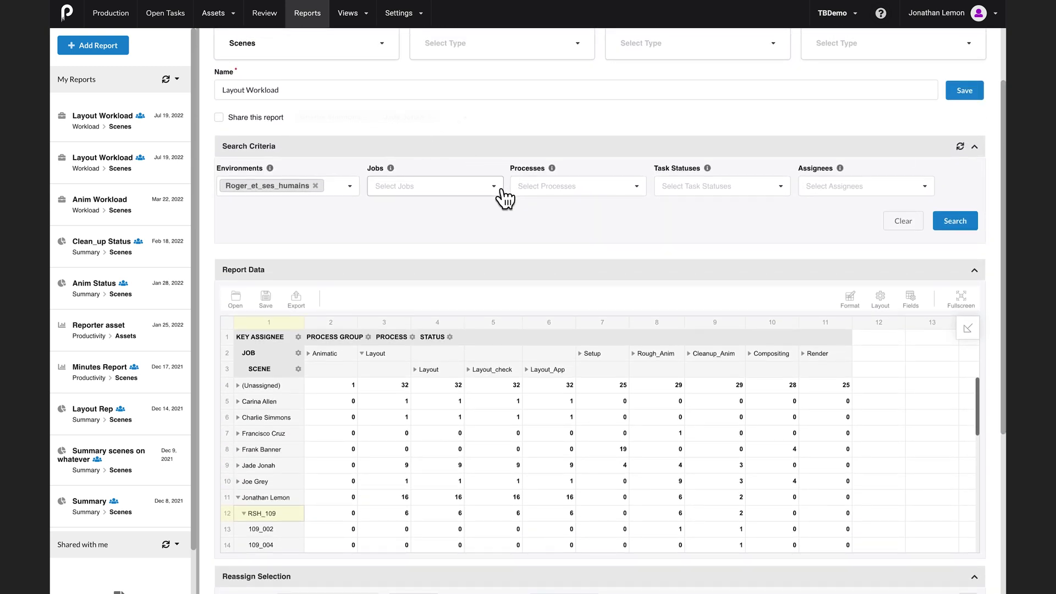
left_click(448, 212)
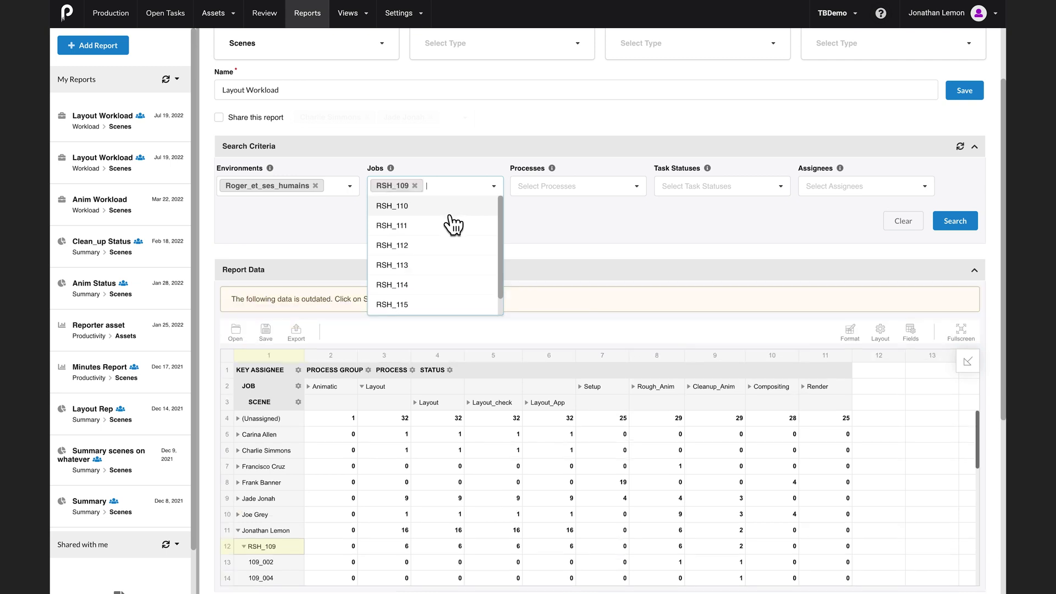
left_click(626, 189)
left_click(573, 230)
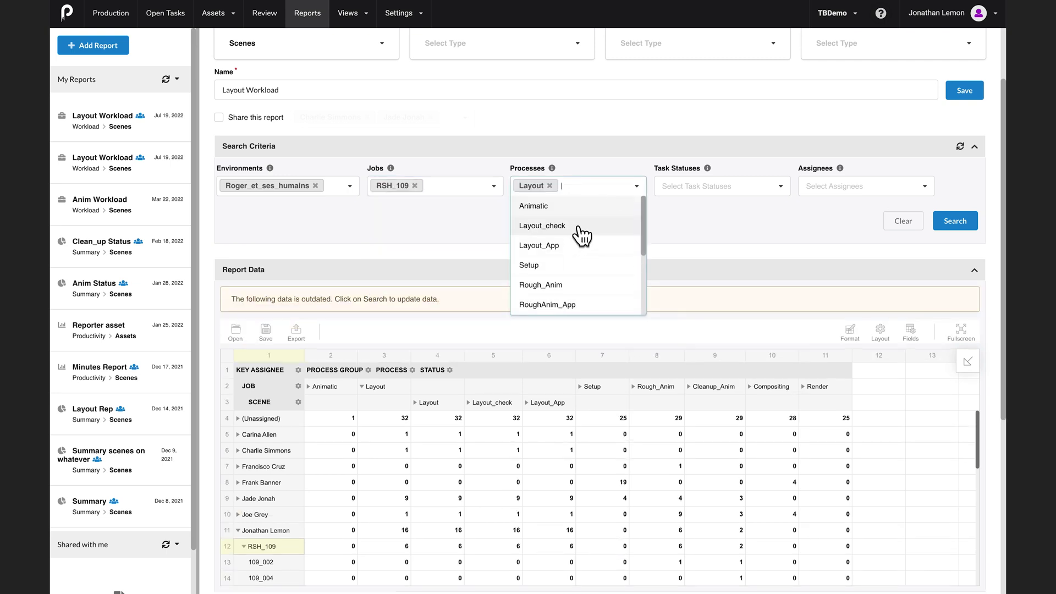
left_click(862, 188)
Step: Add the Layout Team assignee filter and rerun the search
left_click(861, 188)
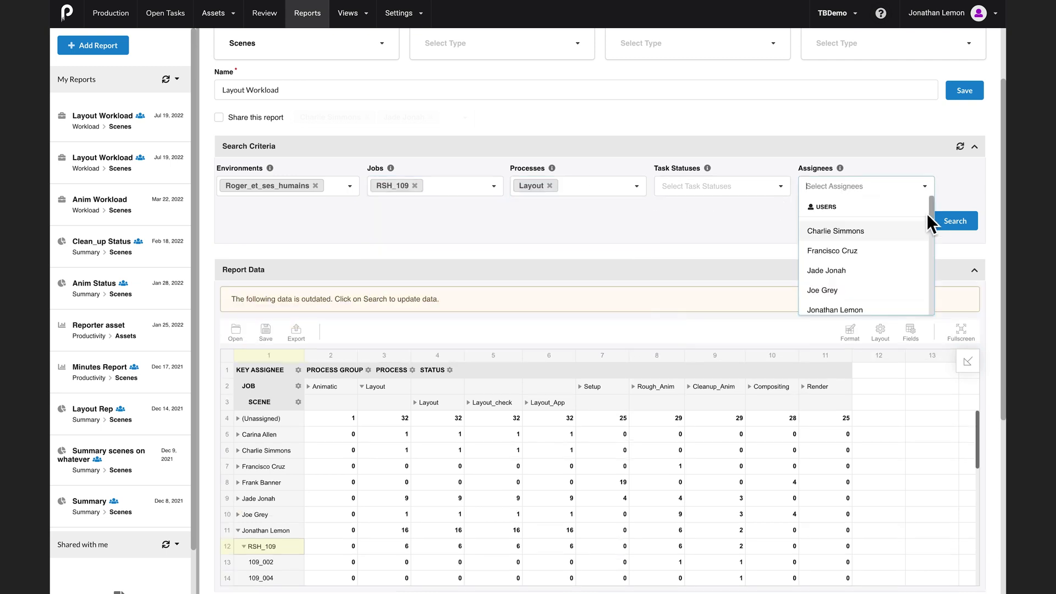
left_click_drag(936, 211, 931, 296)
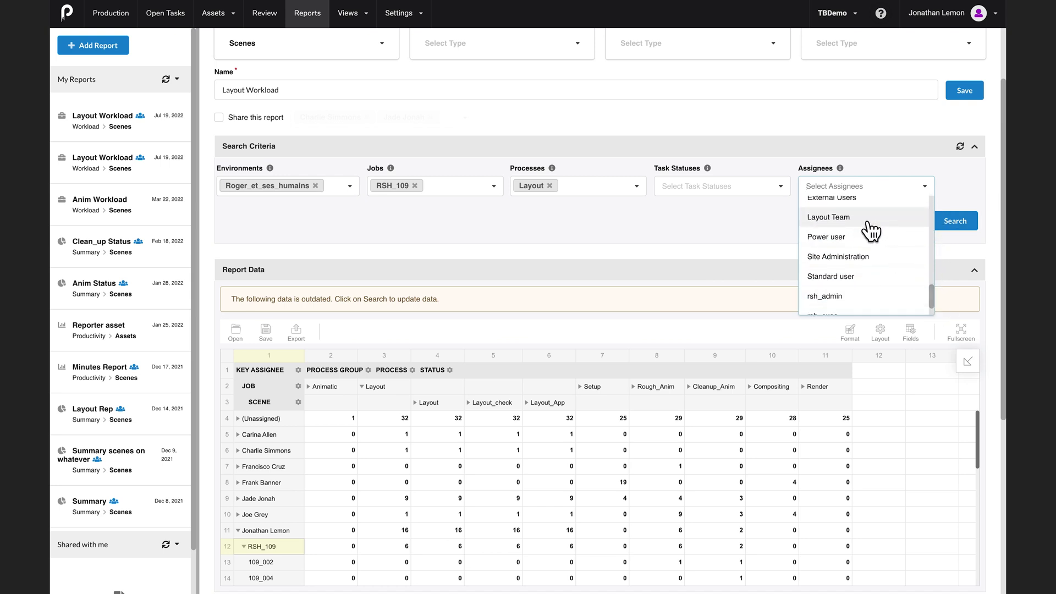
left_click(868, 221)
left_click(957, 225)
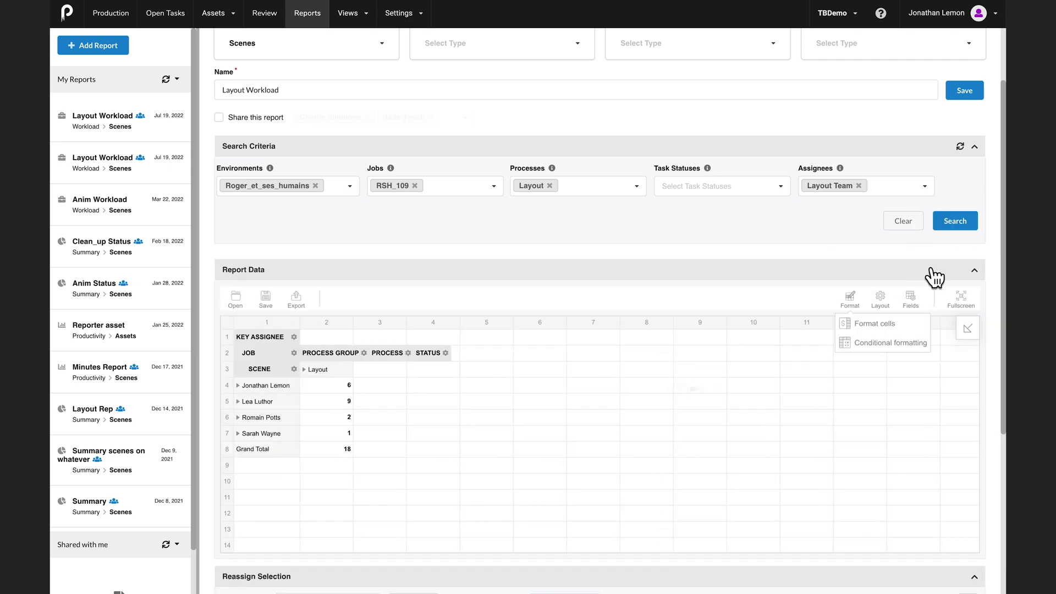
left_click_drag(1004, 246, 1002, 393)
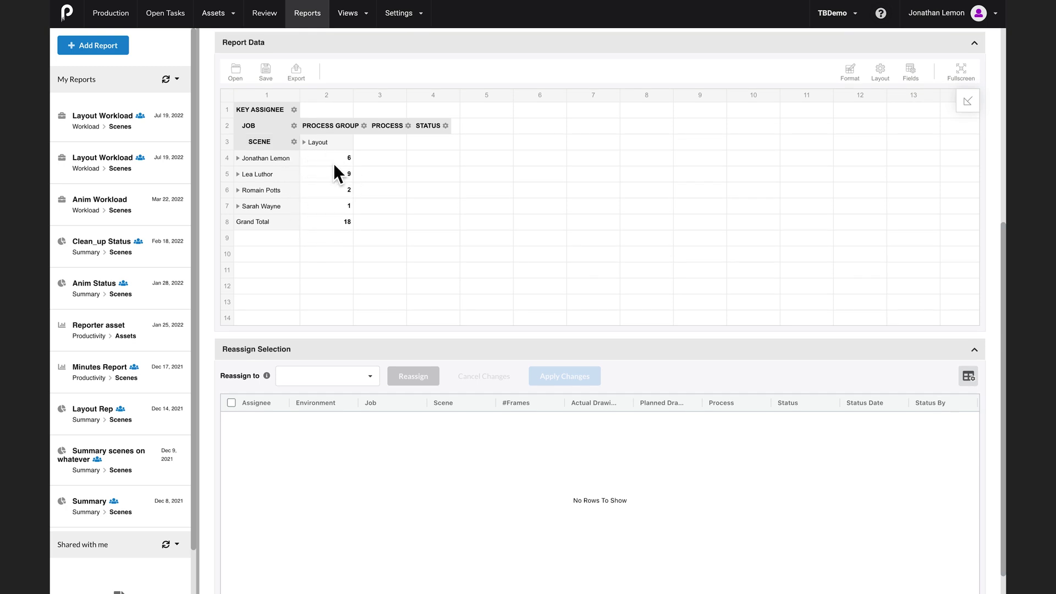
scroll(1003, 272, "up", 2)
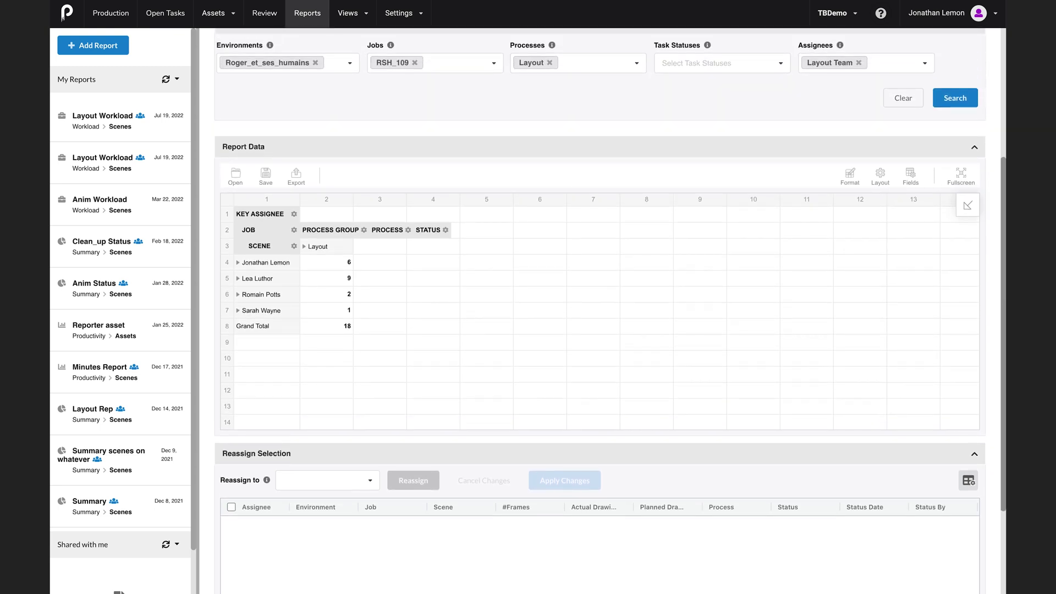
scroll(990, 229, "down", 1)
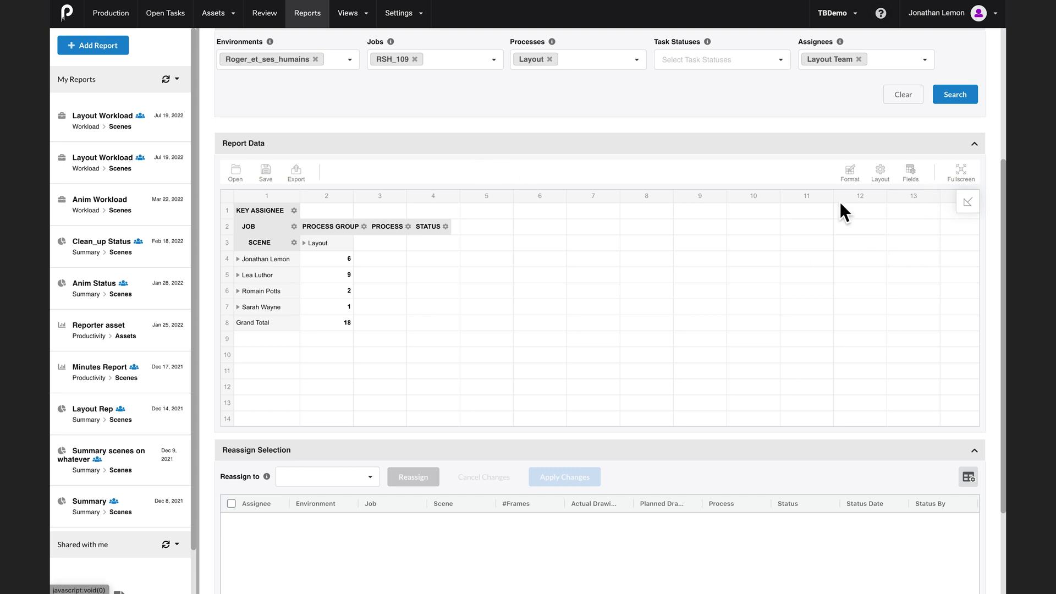
Step: Add Sum of #Frames to the table values and list the scenes behind the 2 749 total
left_click(920, 190)
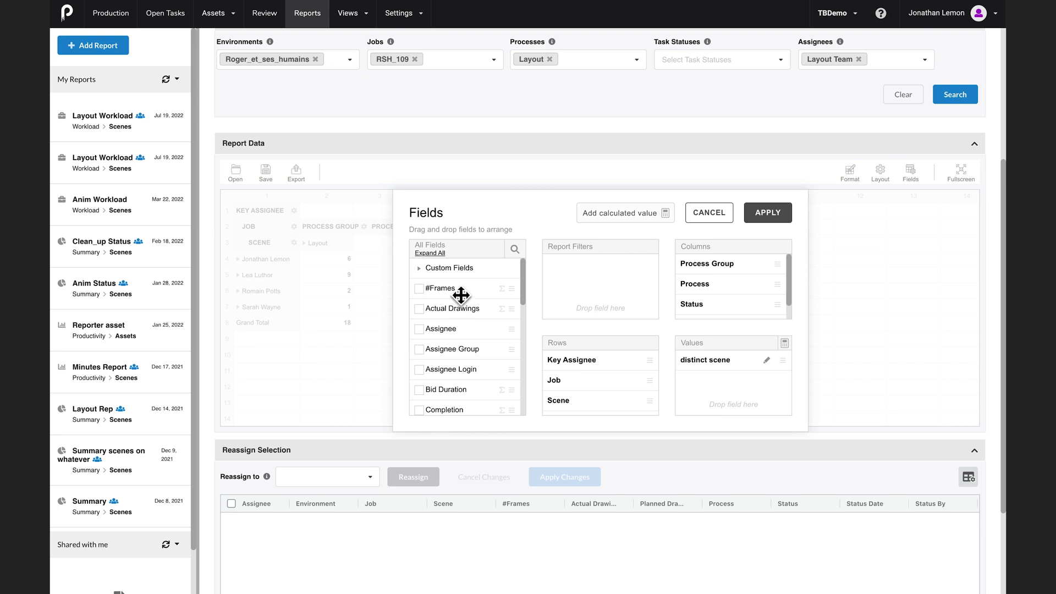
left_click_drag(461, 295, 698, 394)
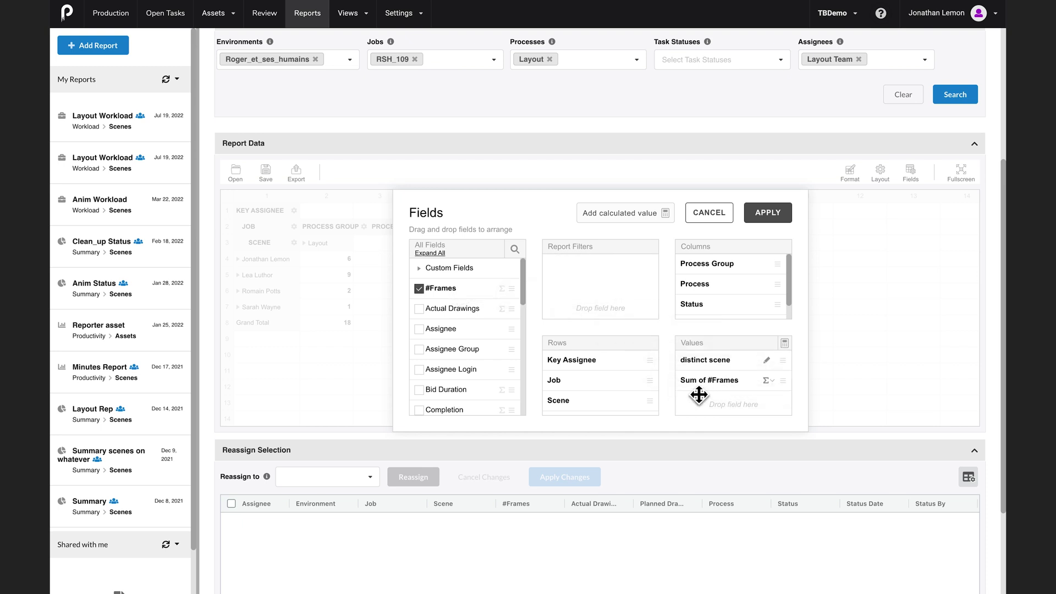
left_click(770, 215)
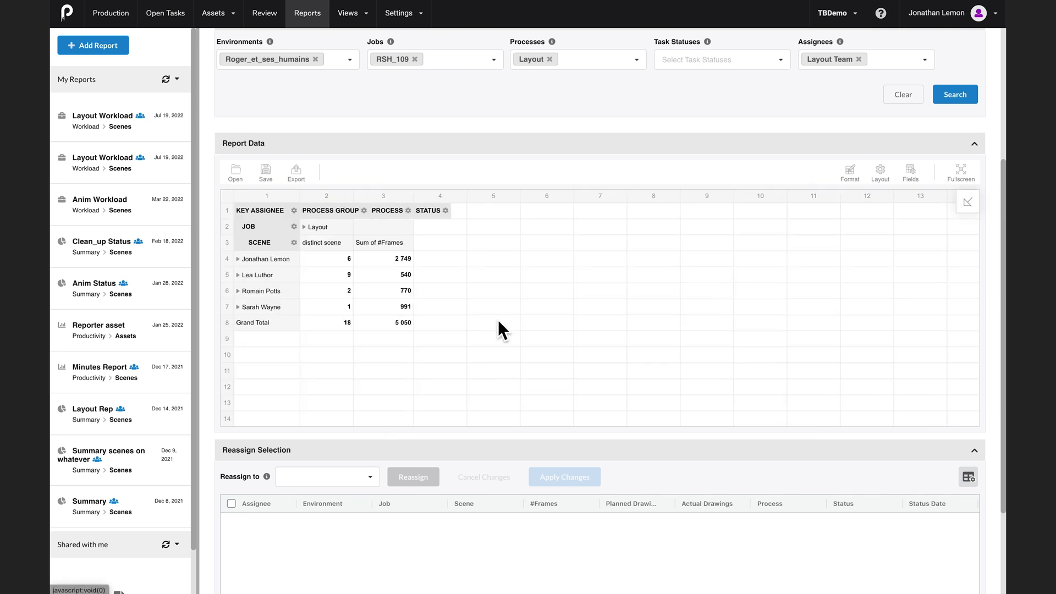
left_click(388, 260)
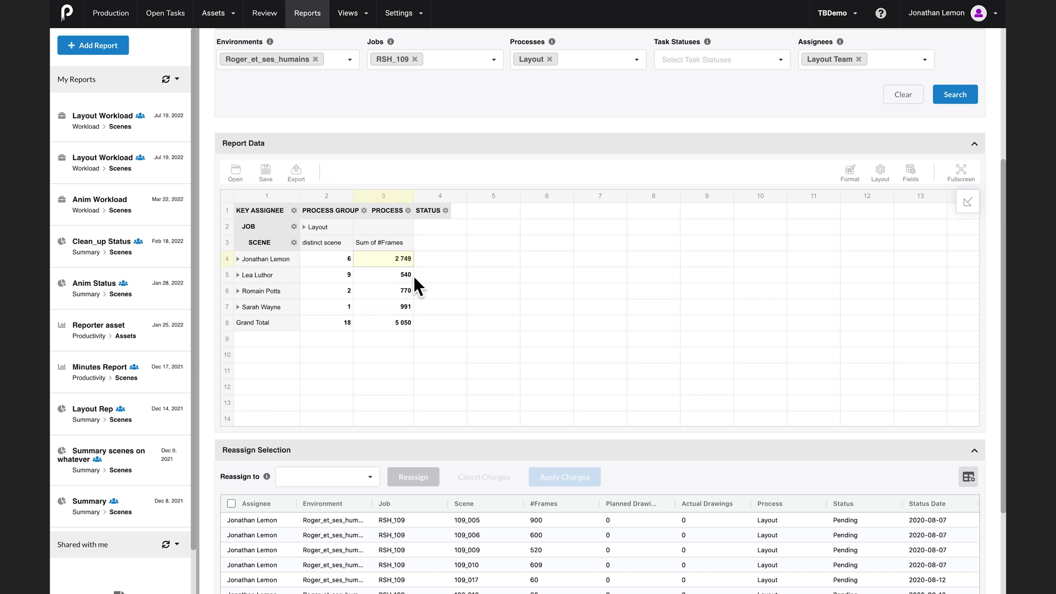
Step: Add a conditional rule highlighting #Frames (Sum) above 2000 in red
mouse_move(851, 173)
left_click(886, 218)
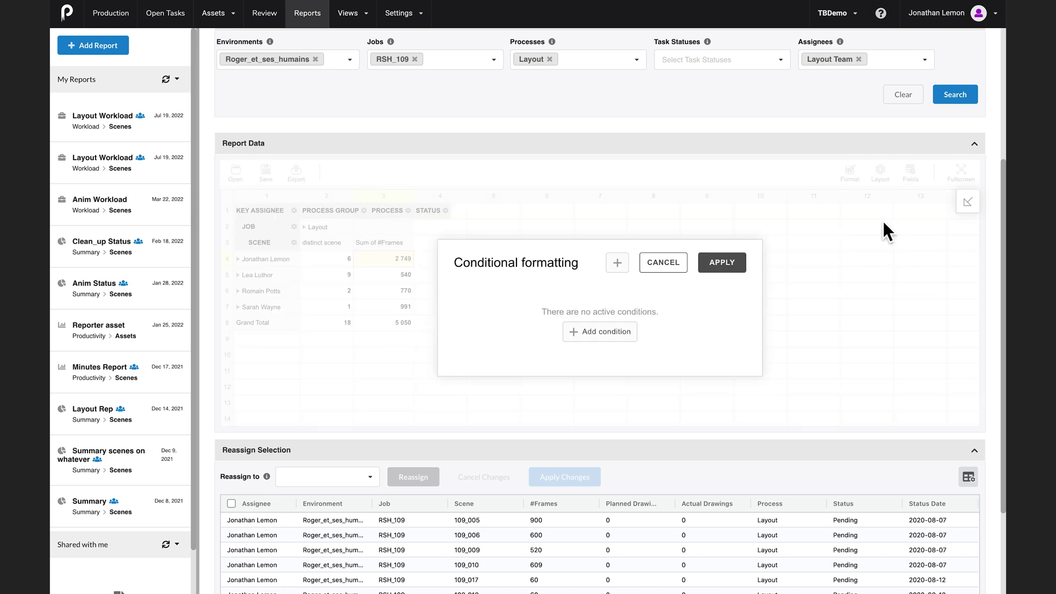
left_click(611, 337)
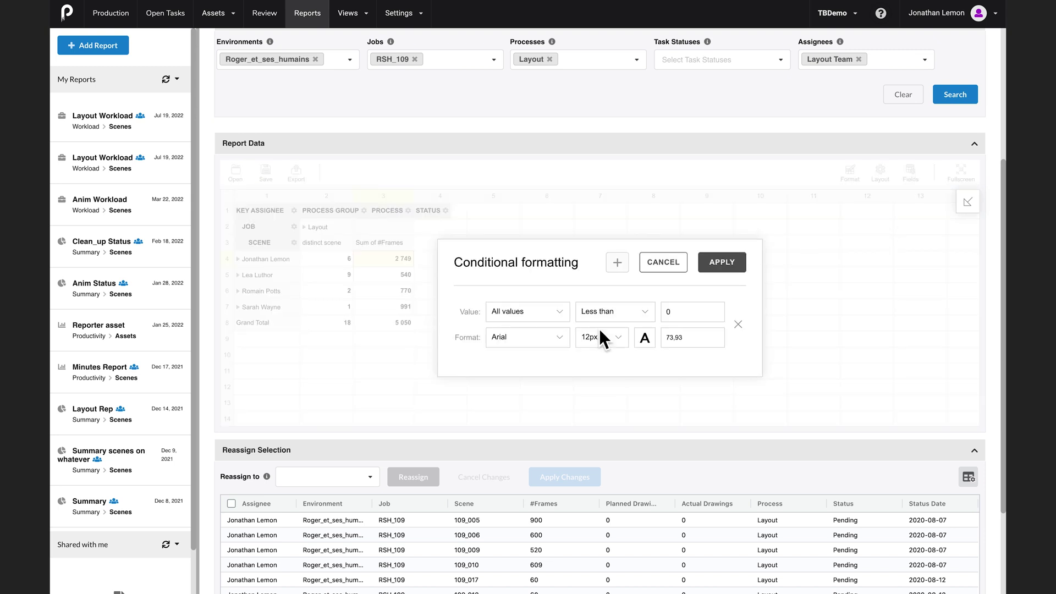
left_click(567, 318)
left_click(536, 371)
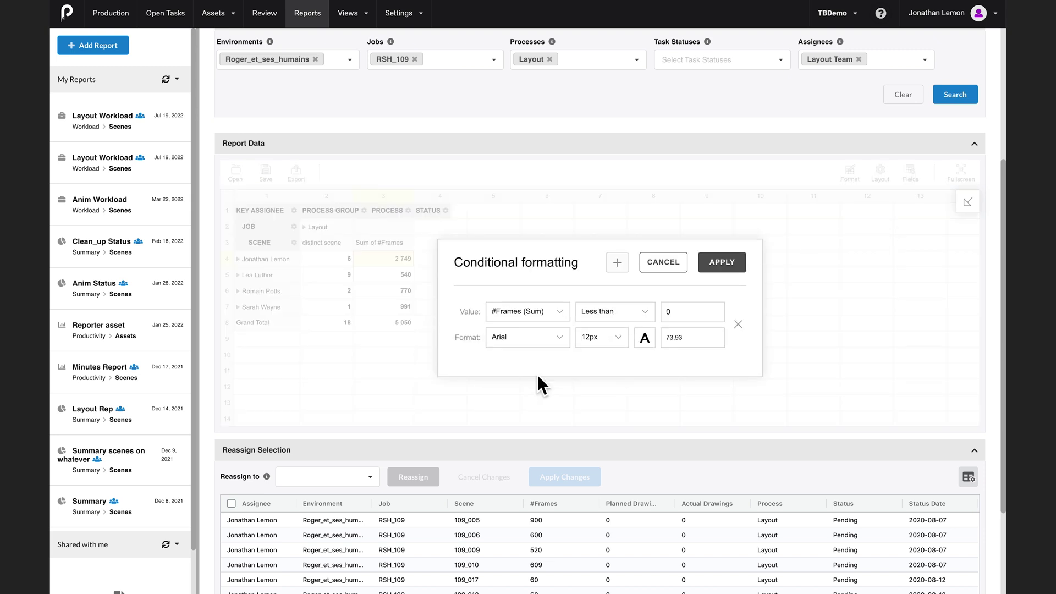
left_click(648, 319)
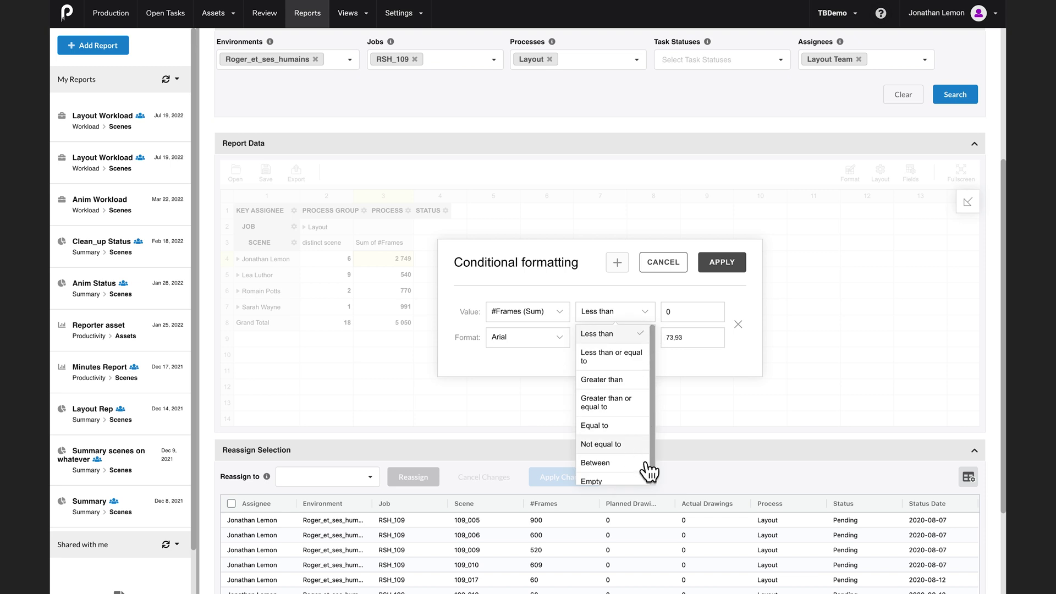
left_click(631, 385)
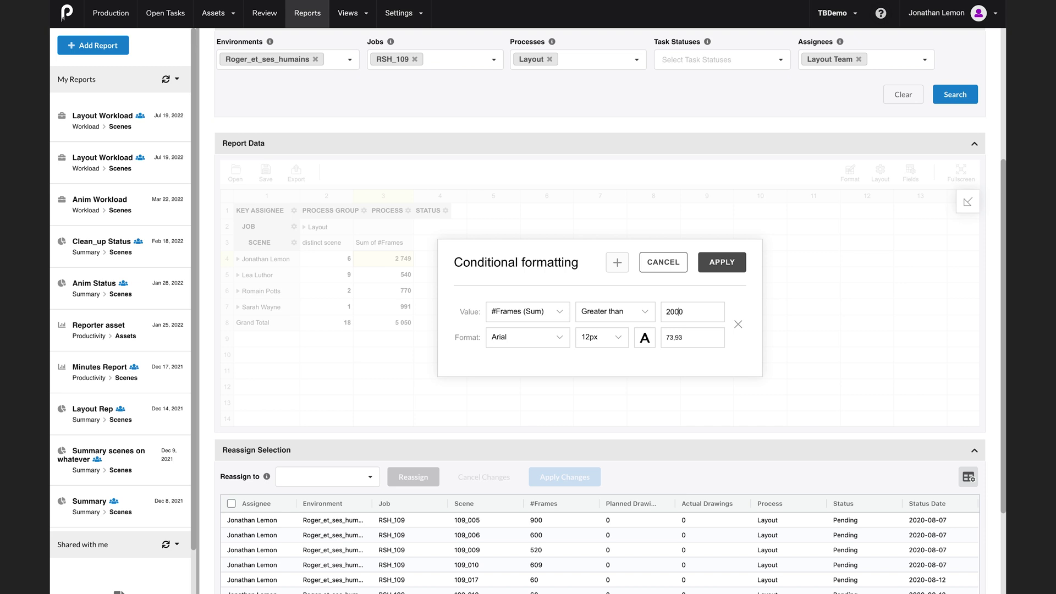
left_click(646, 338)
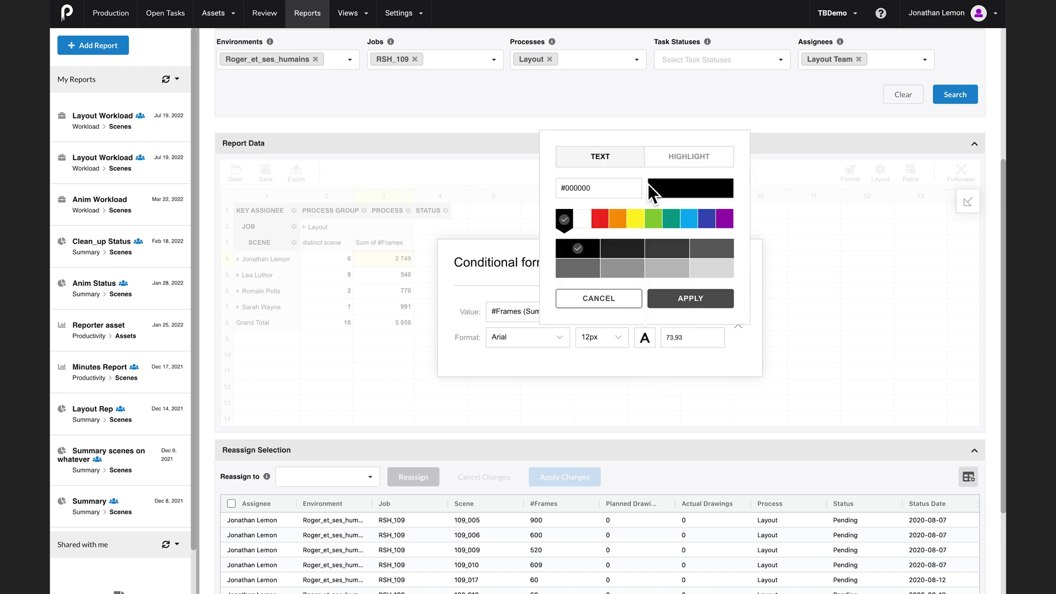
left_click(675, 161)
left_click(600, 222)
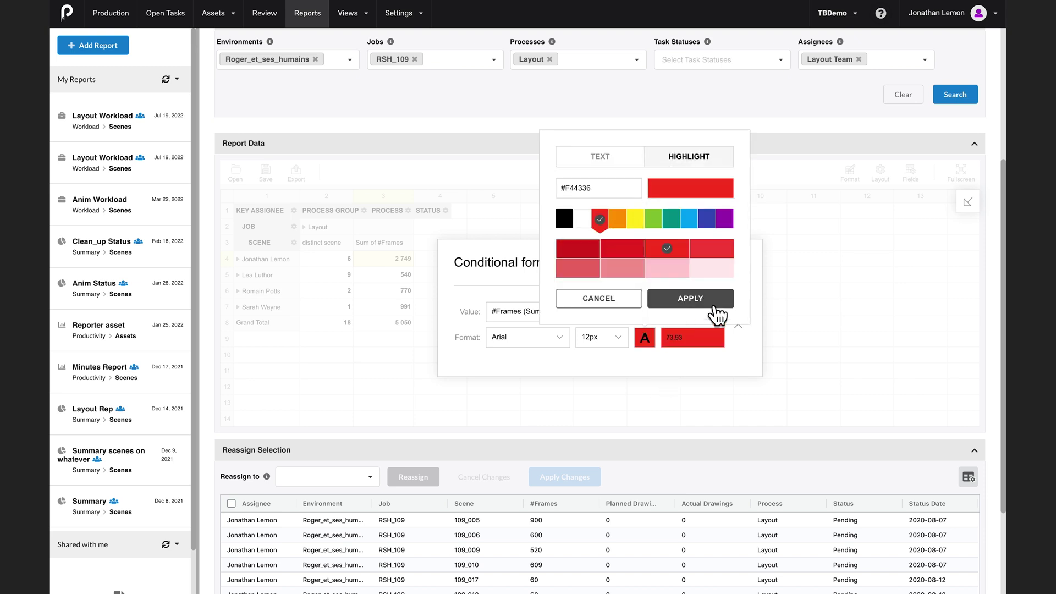
left_click(714, 311)
Step: Add a 1500–2000 #Frames (Sum) rule with black text and orange highlight, then apply
left_click(625, 268)
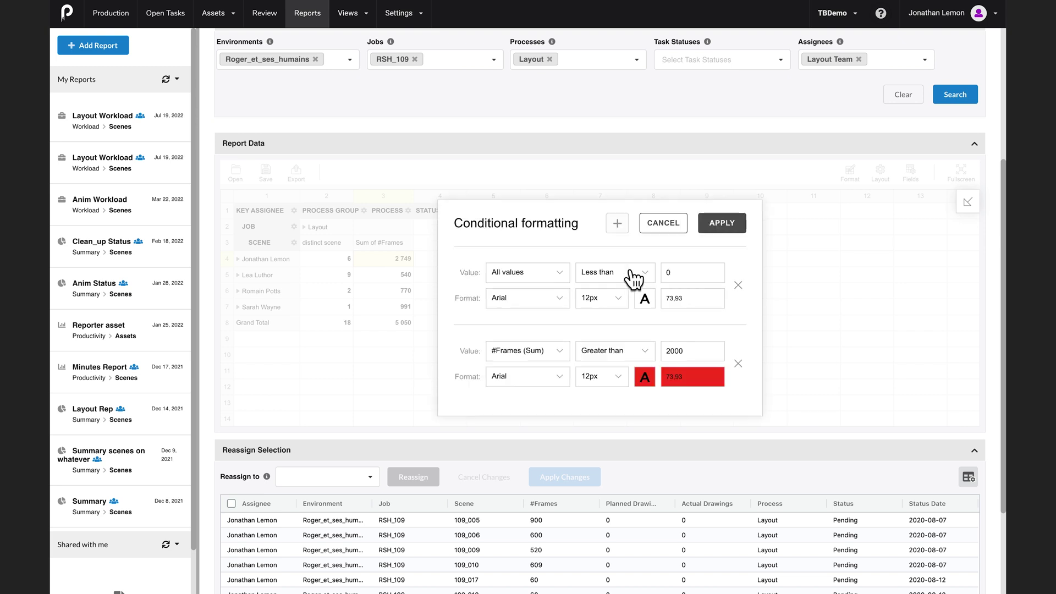
left_click(555, 272)
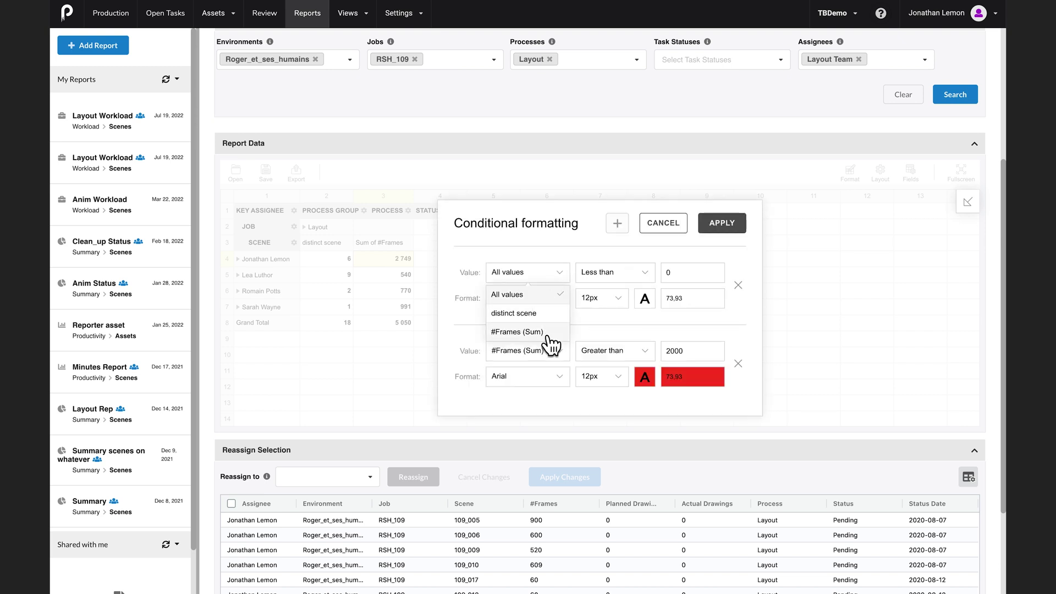
left_click(549, 342)
left_click(635, 273)
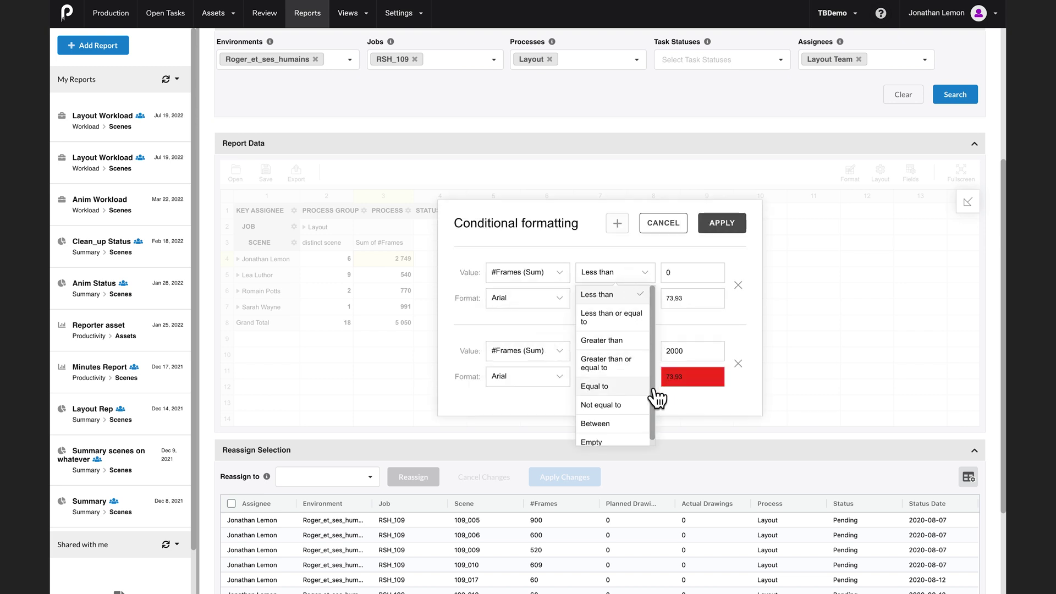
left_click(616, 424)
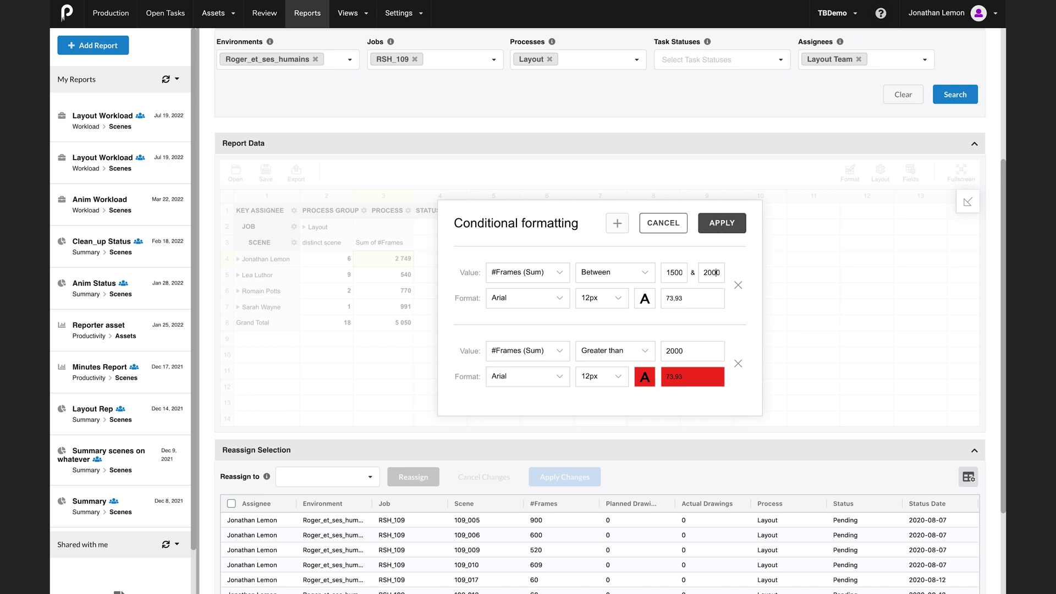
left_click(647, 302)
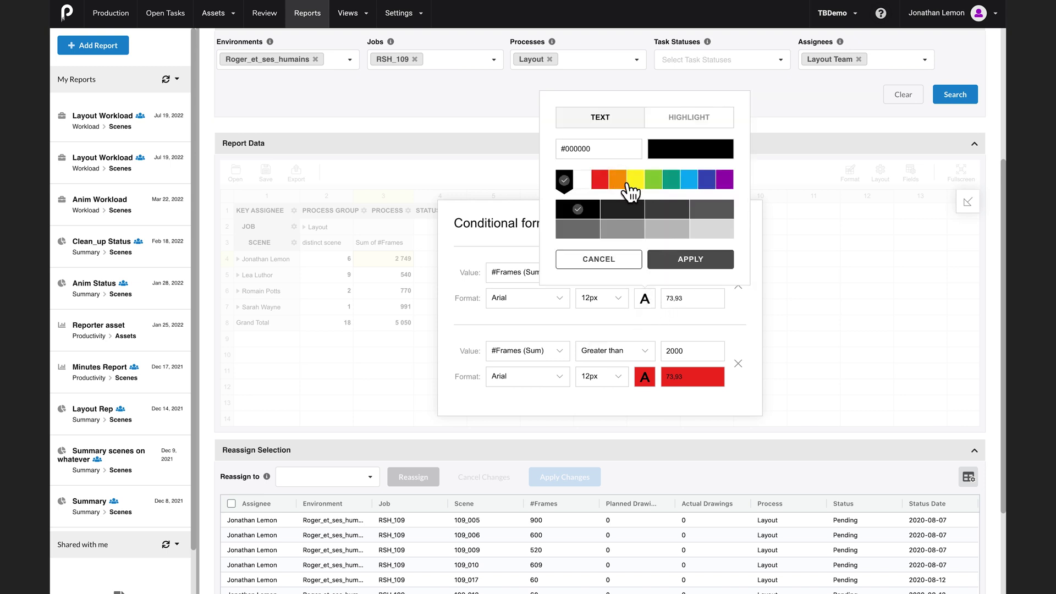
left_click(622, 181)
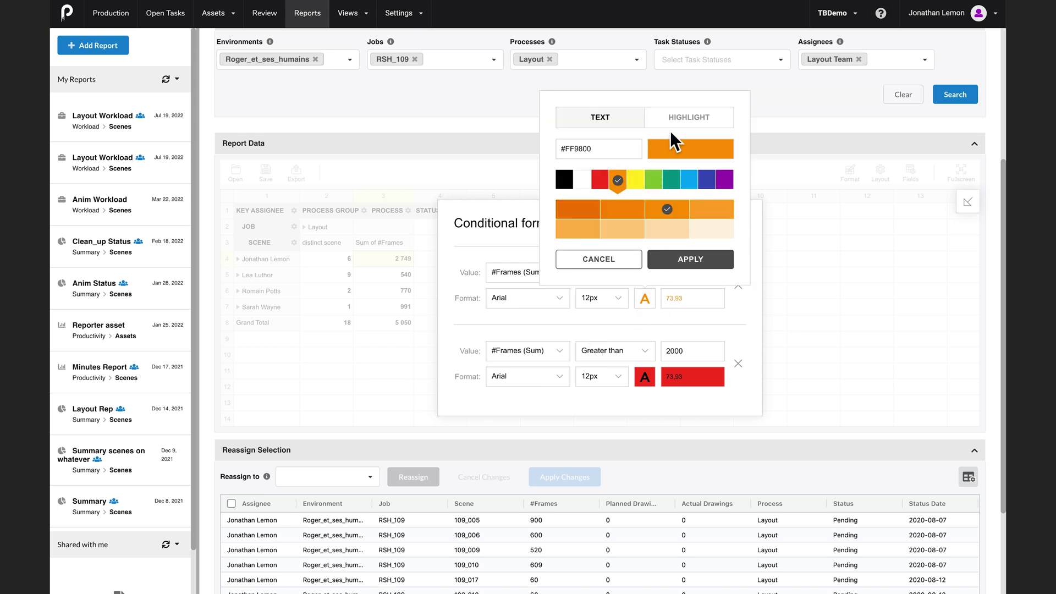
left_click(567, 182)
left_click(679, 119)
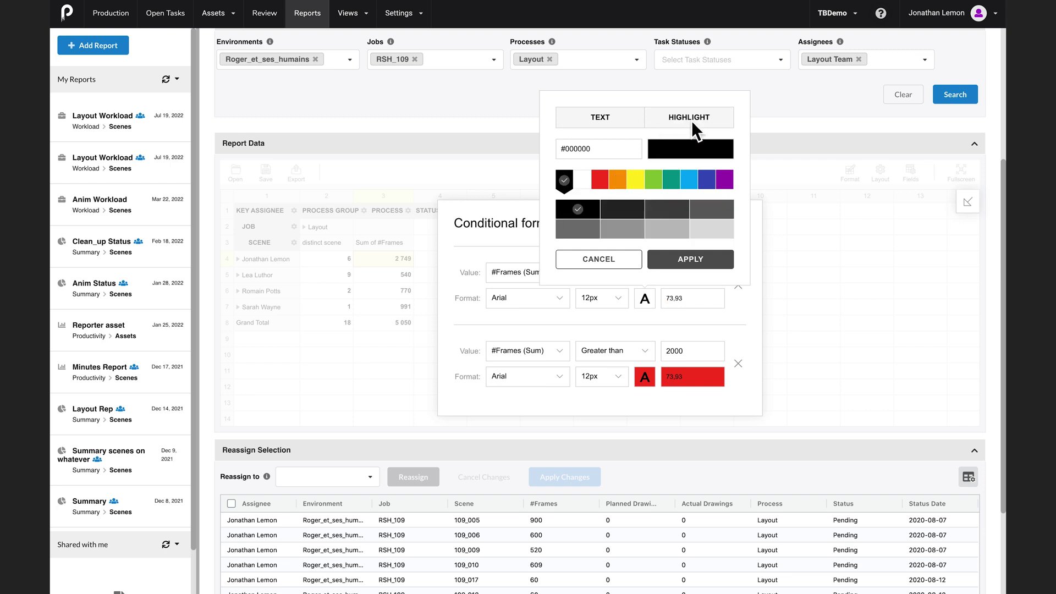
left_click(619, 180)
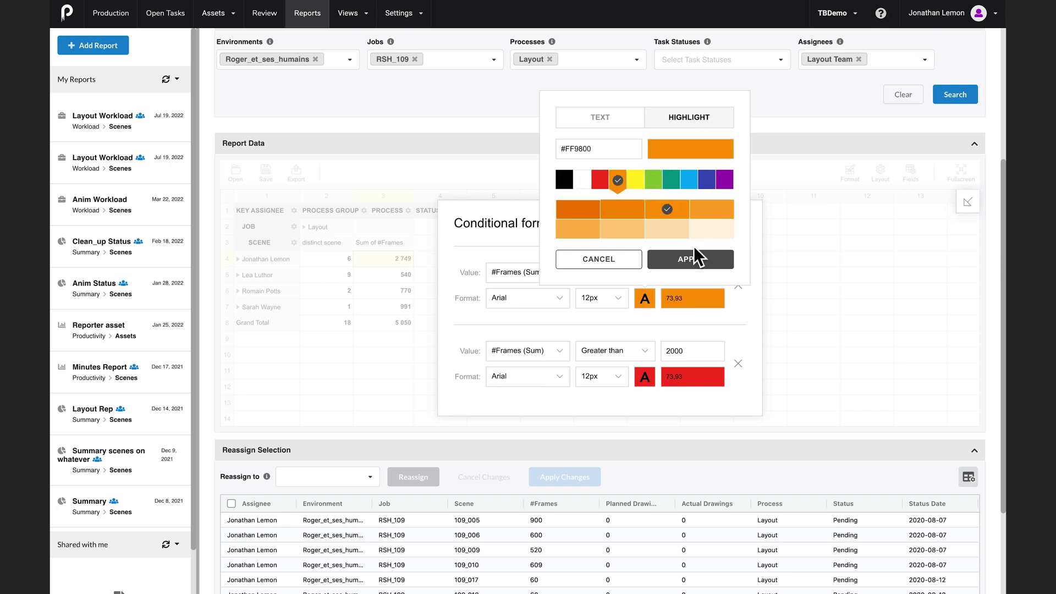
left_click(694, 261)
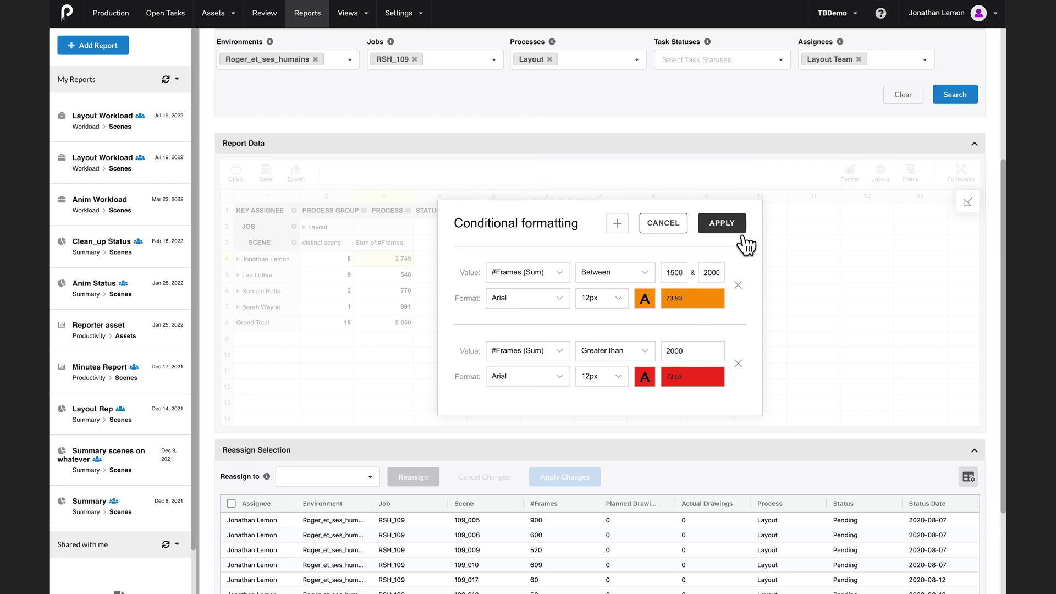
left_click(734, 225)
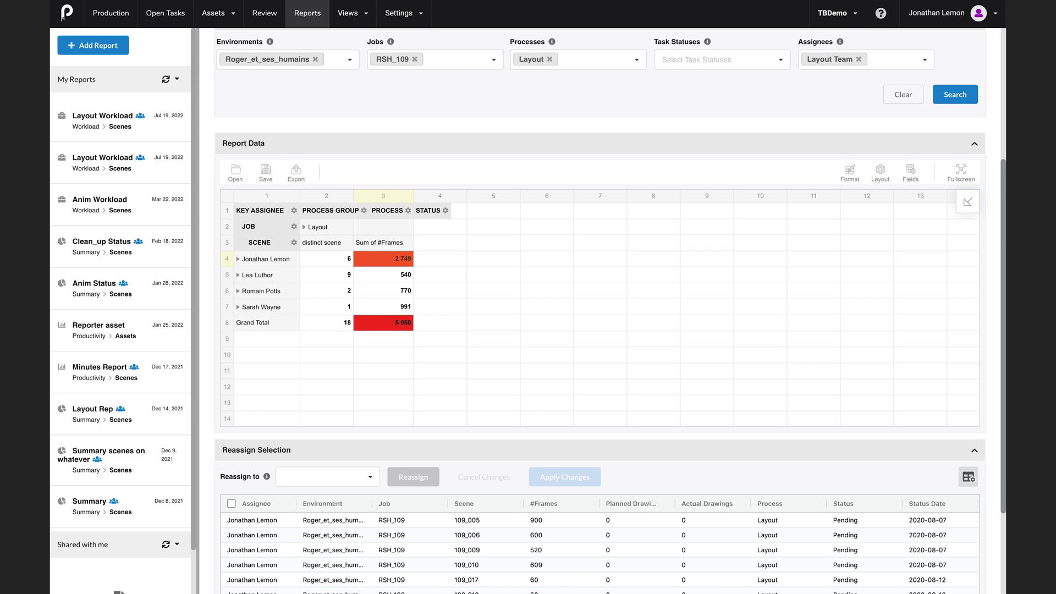
Step: List the 2 749-frame artist's six Pending RSH_109 scenes in Reassign Selection
scroll(922, 236, "down", 3)
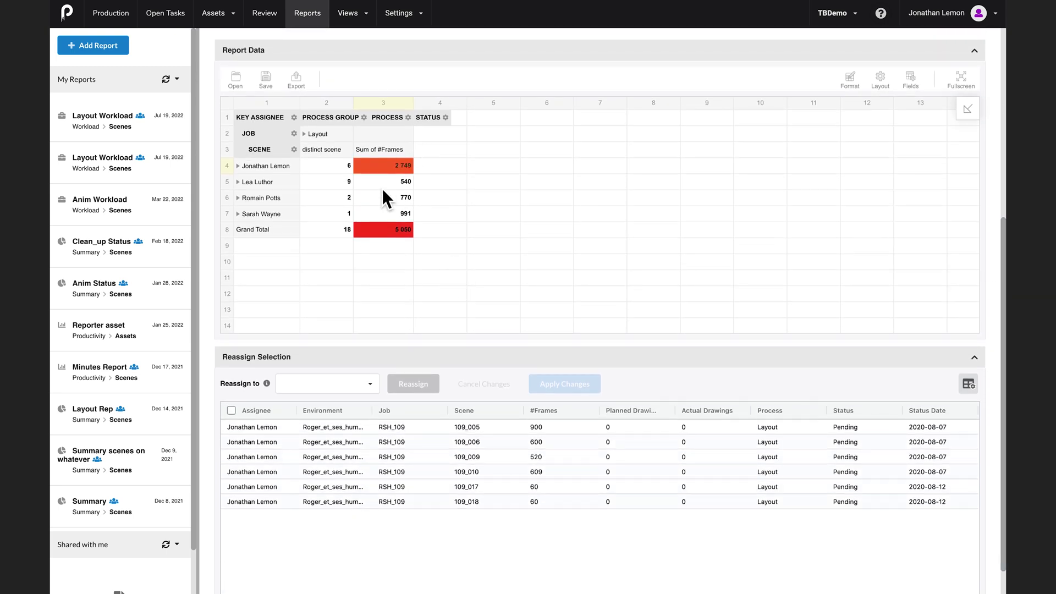
left_click(331, 182)
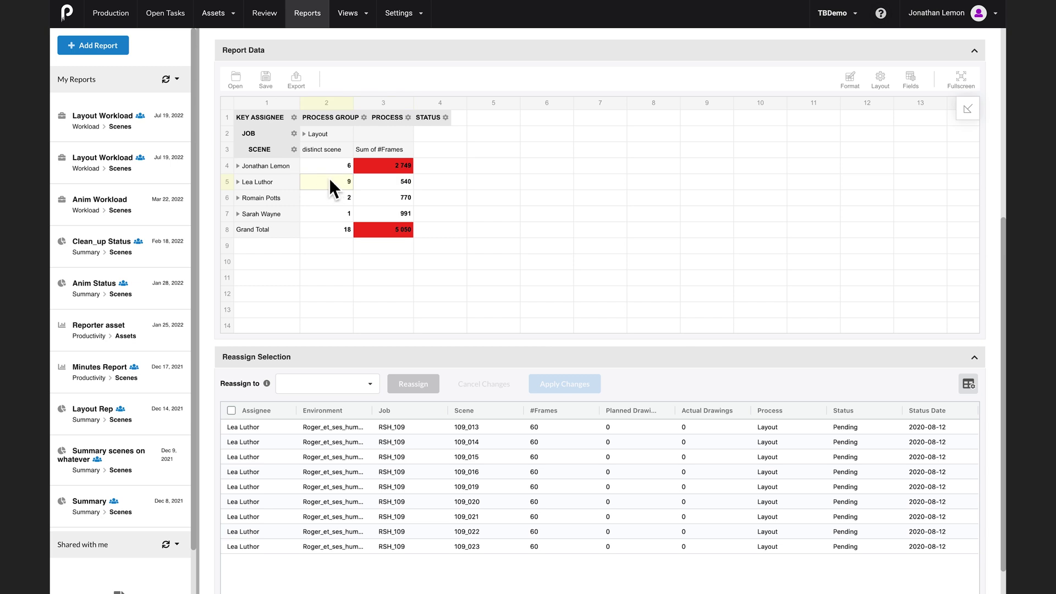
left_click(372, 167)
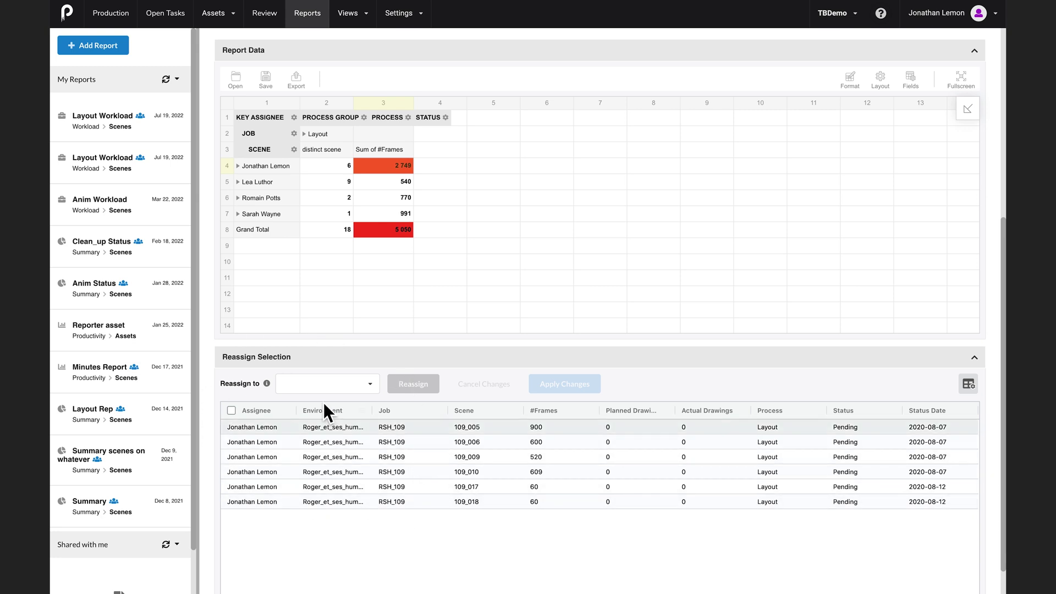
Step: Reassign scenes 109_005, 109_006 and 109_017 to the artist who had one scene
left_click(354, 426)
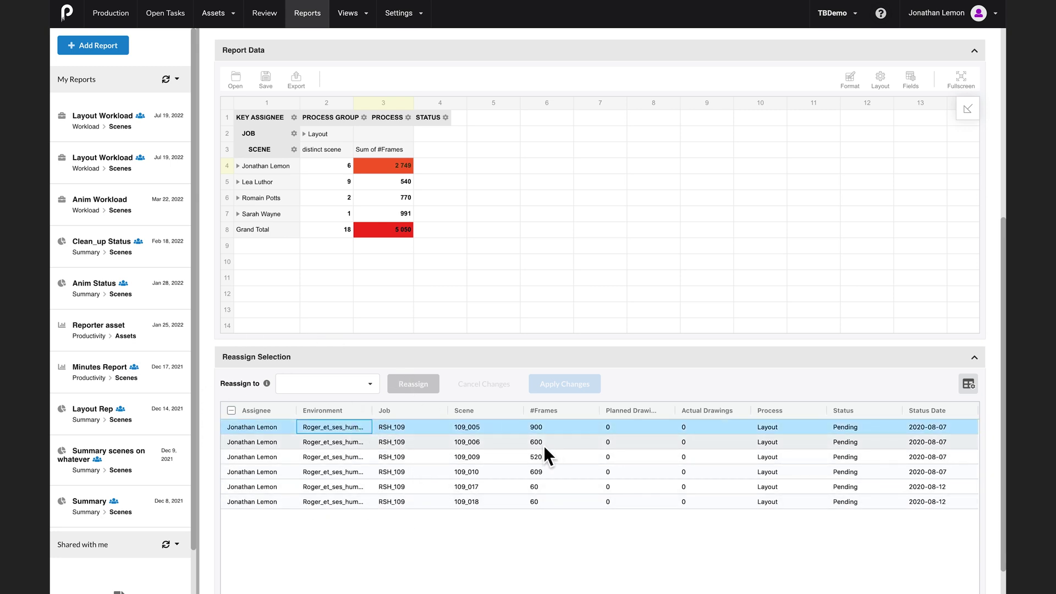
left_click(552, 443)
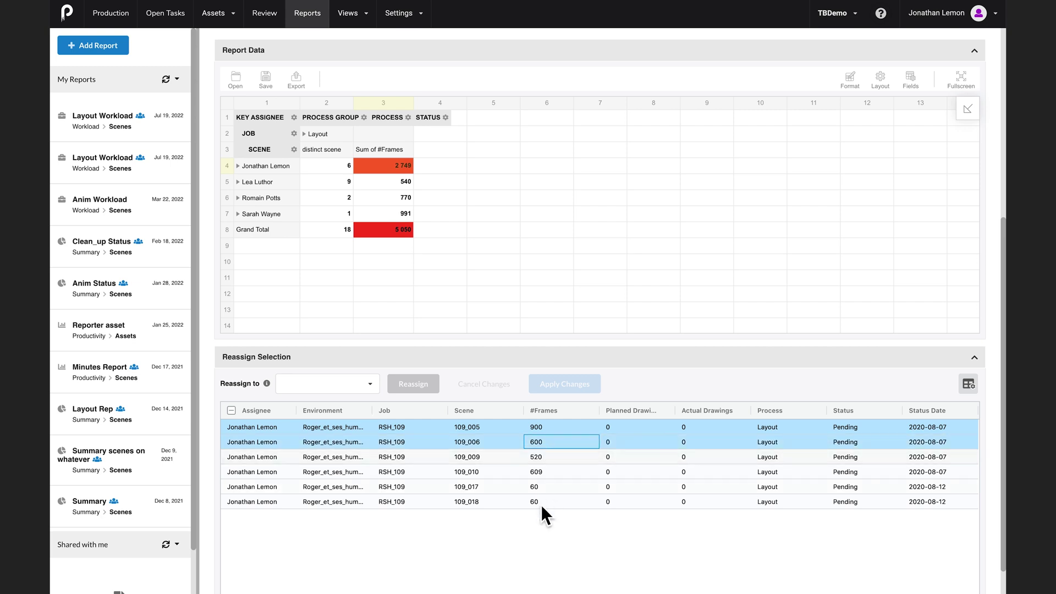
left_click(547, 486)
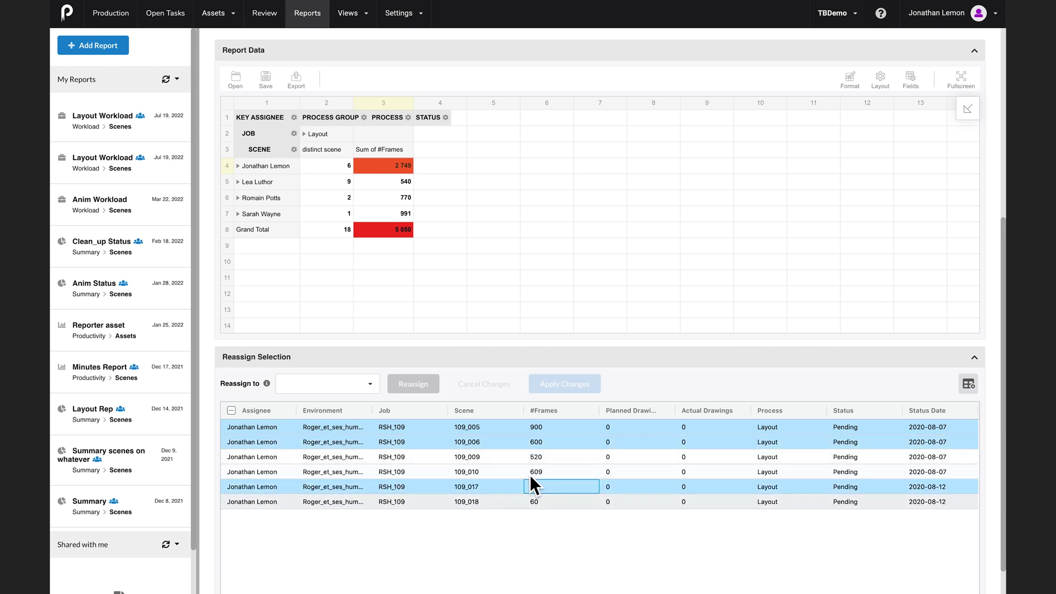
left_click(370, 385)
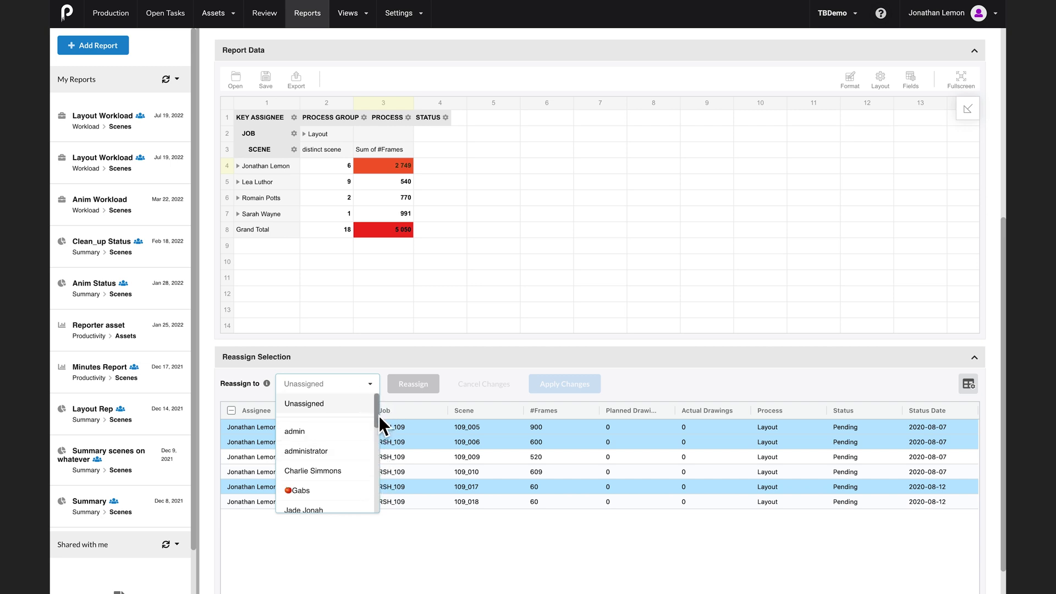
left_click_drag(378, 415, 387, 505)
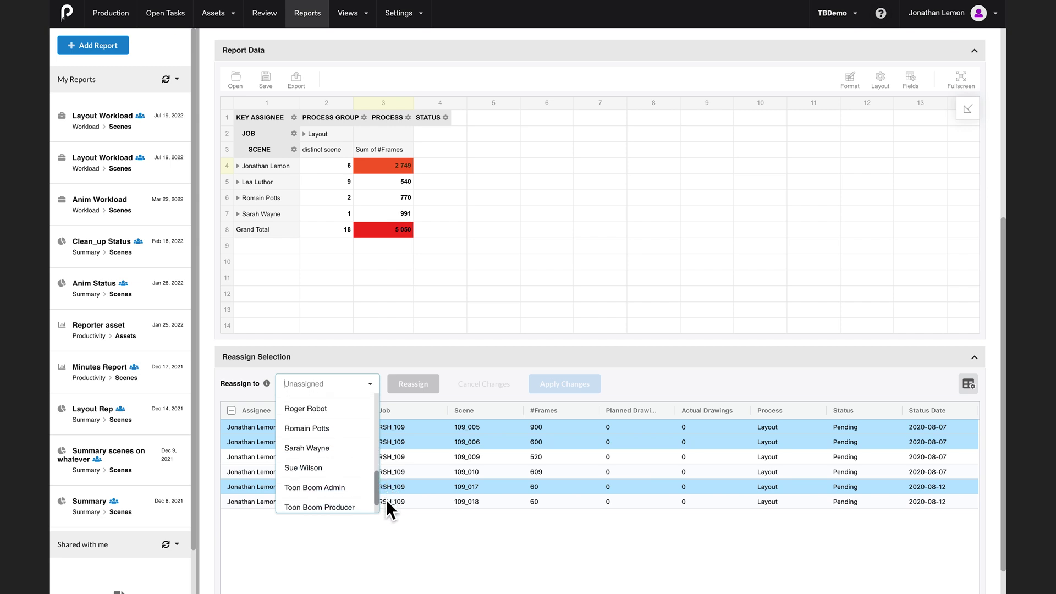
left_click(345, 424)
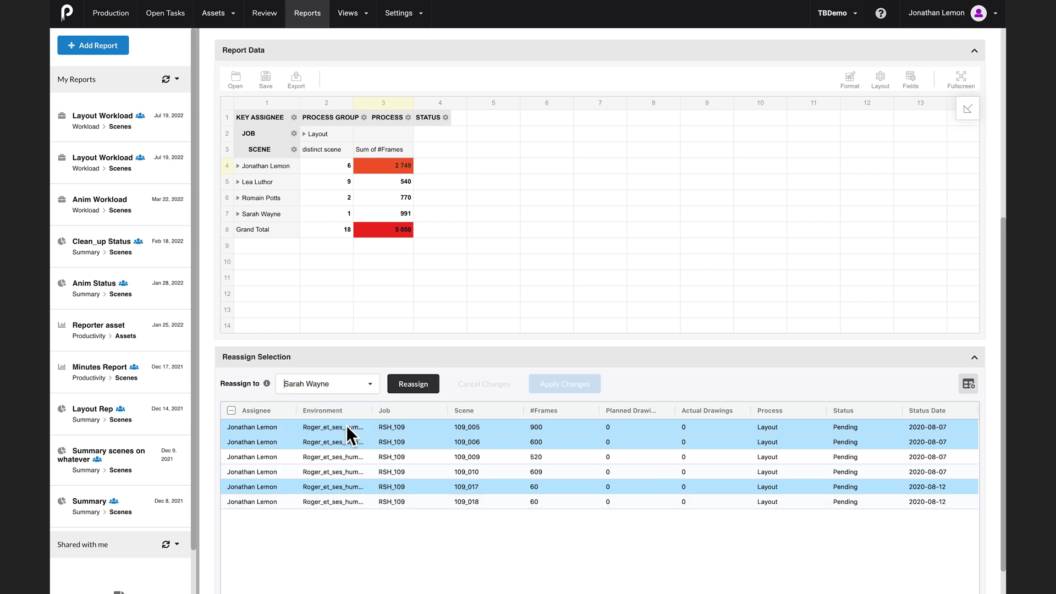
left_click(424, 391)
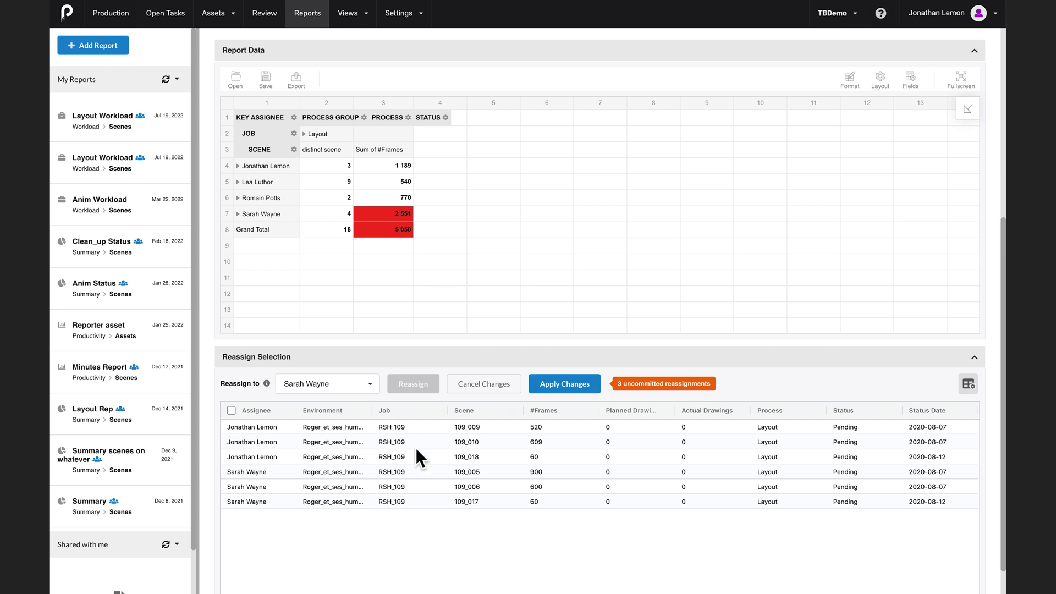
Step: Reassign scene 109_005 to the 540-frame artist, dropping the busiest sum to 1 651
left_click(513, 471)
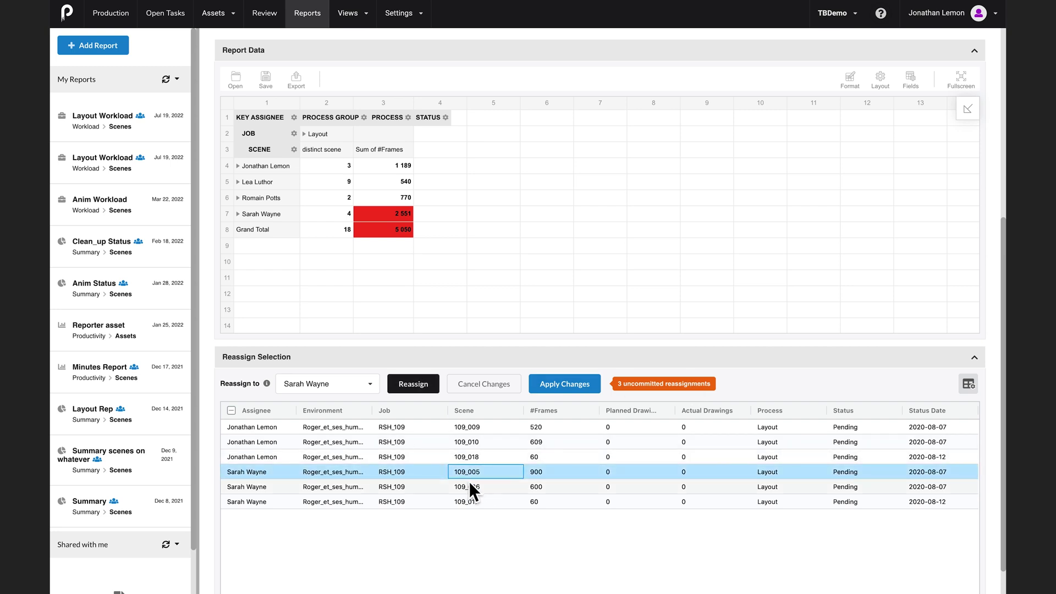
left_click(378, 386)
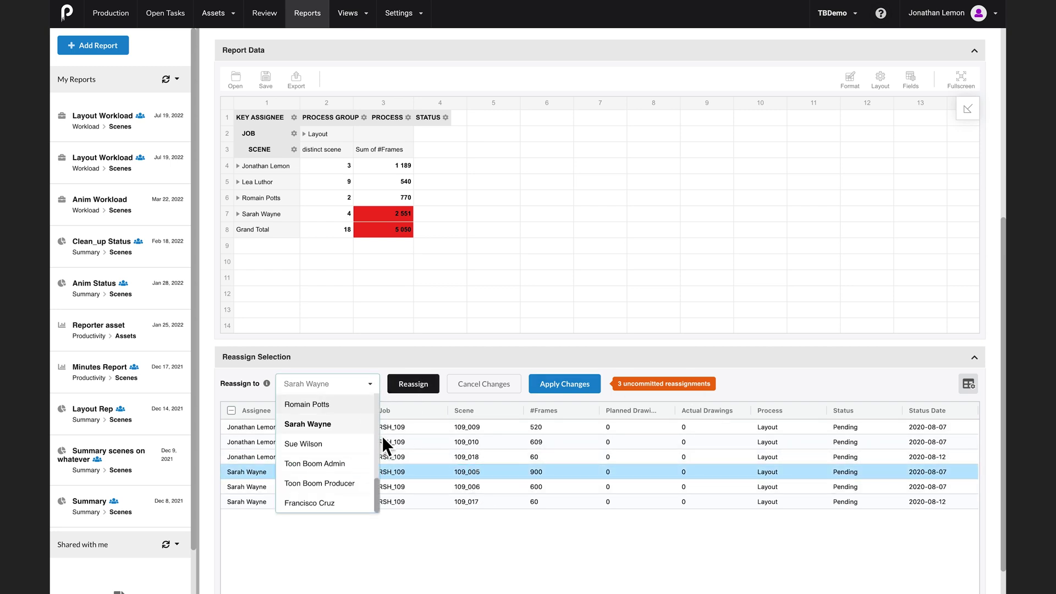
left_click_drag(378, 493, 385, 453)
left_click(350, 452)
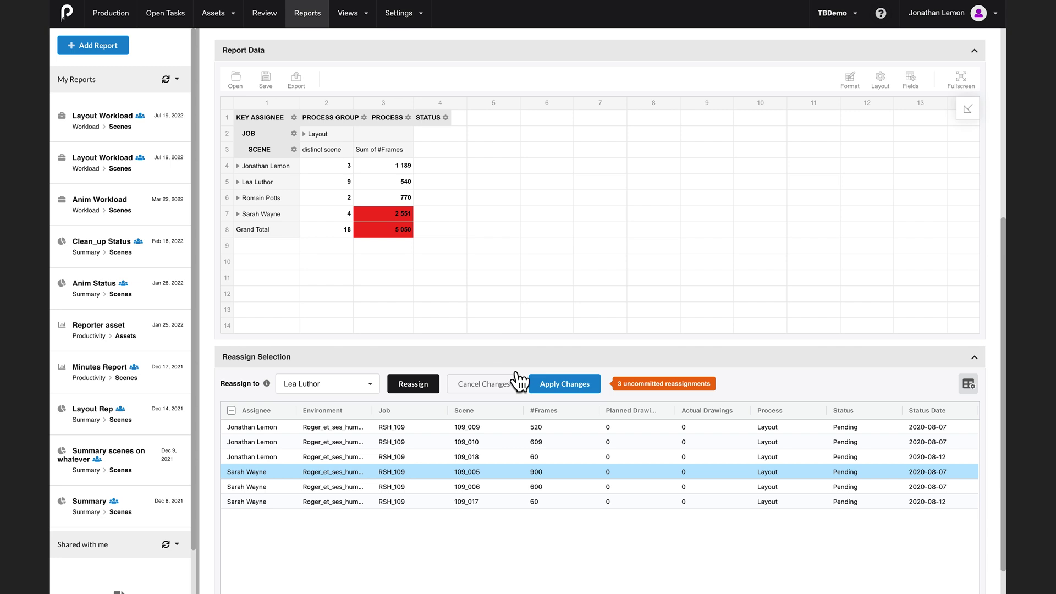
left_click(438, 392)
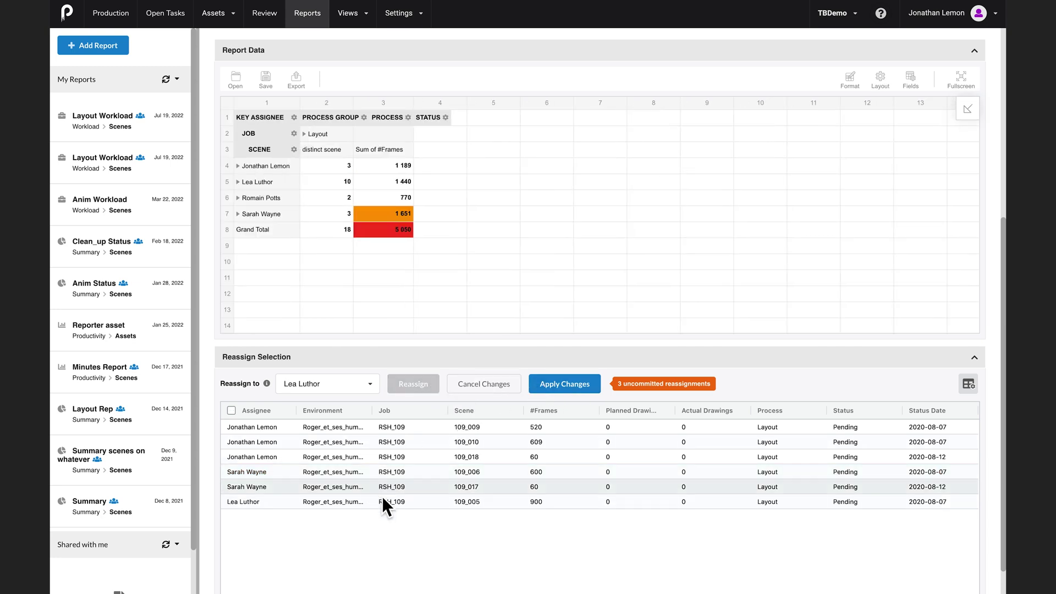
Step: Assign scene 109_006 to the 770-frame artist, cutting the overloaded sum to 1 051
left_click(440, 471)
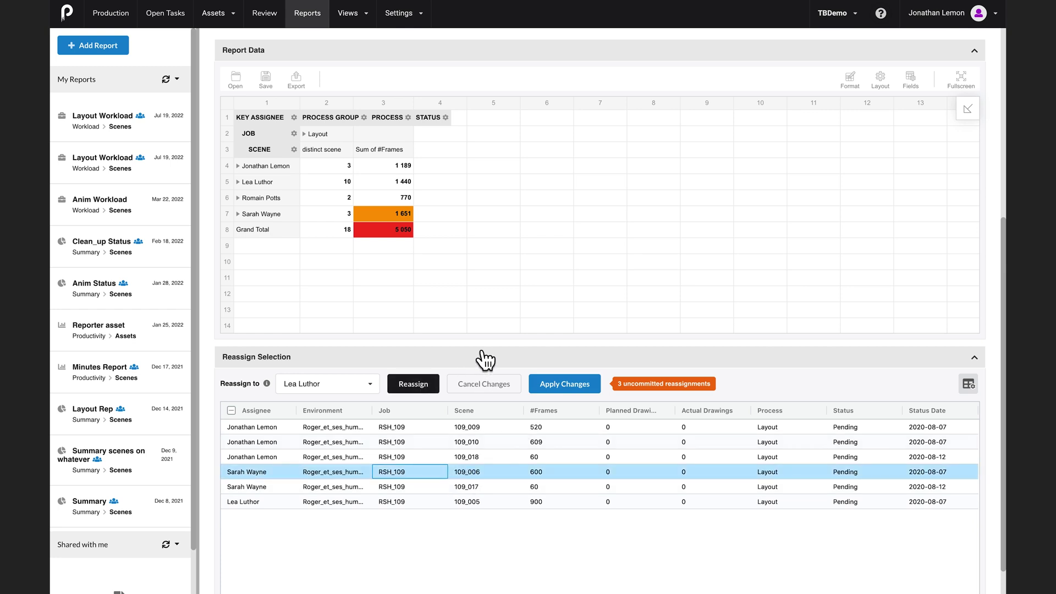
left_click(380, 392)
scroll(370, 460, "down", 3)
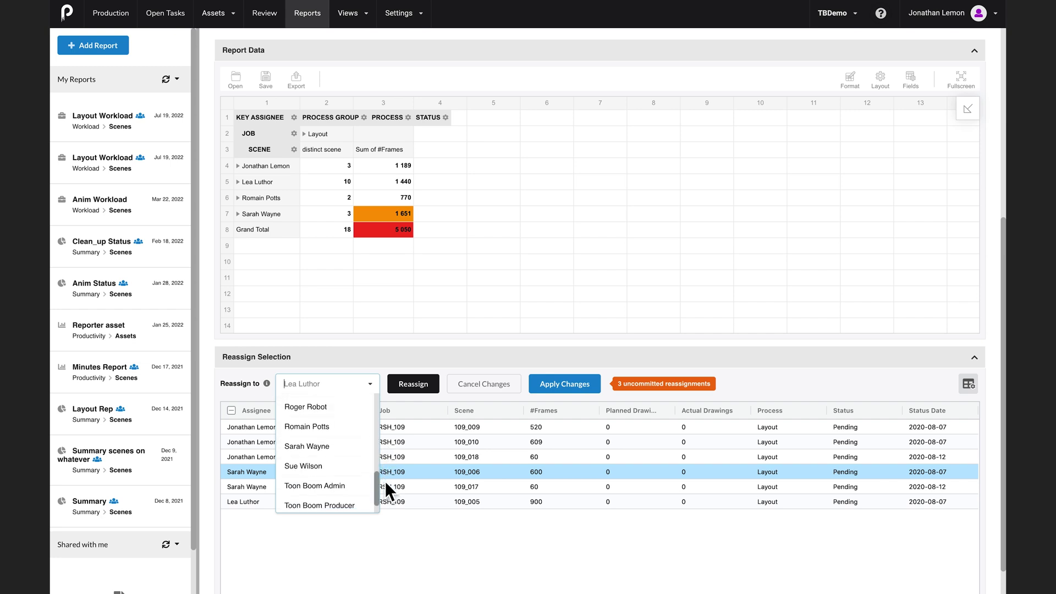
left_click(330, 427)
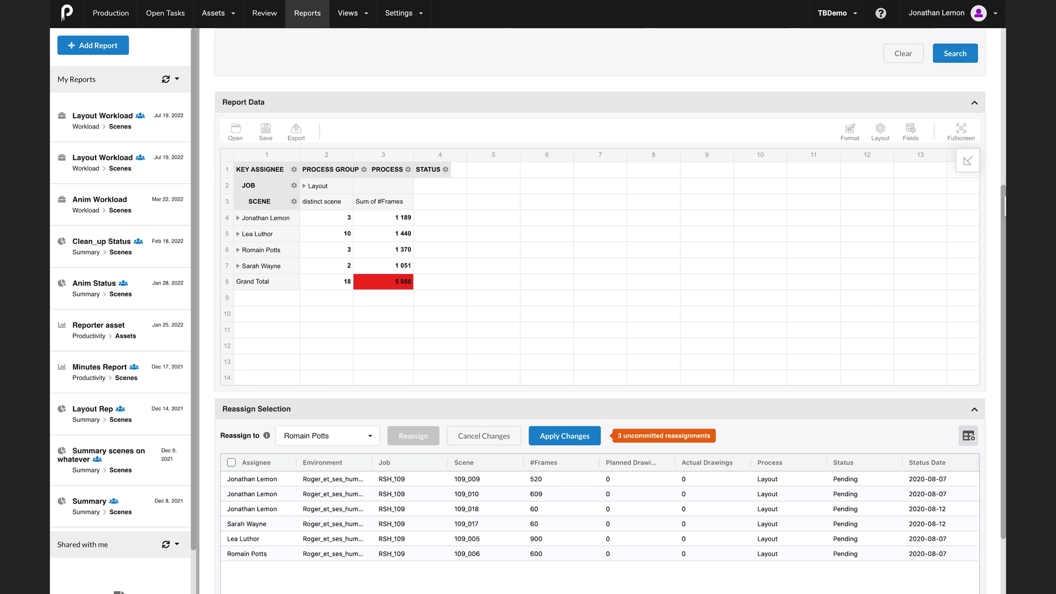
Step: Enter 'Layout Workload' as the report name
scroll(265, 68, "up", 4)
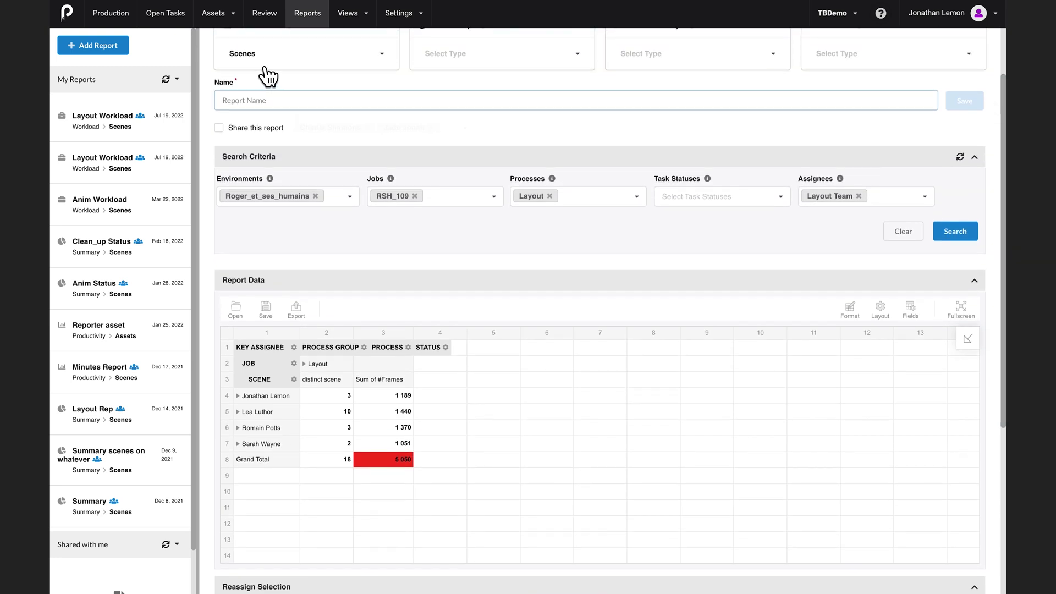
left_click(265, 67)
left_click(424, 99)
type("Layout Workload")
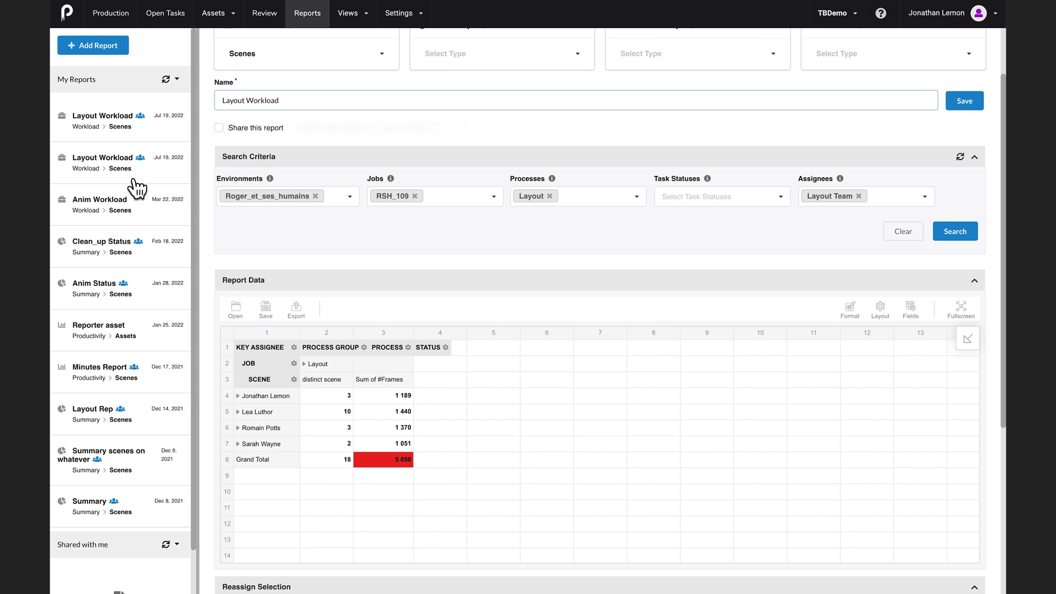
Step: Turn on sharing, add a third team member to the share list, and save the report
left_click(233, 134)
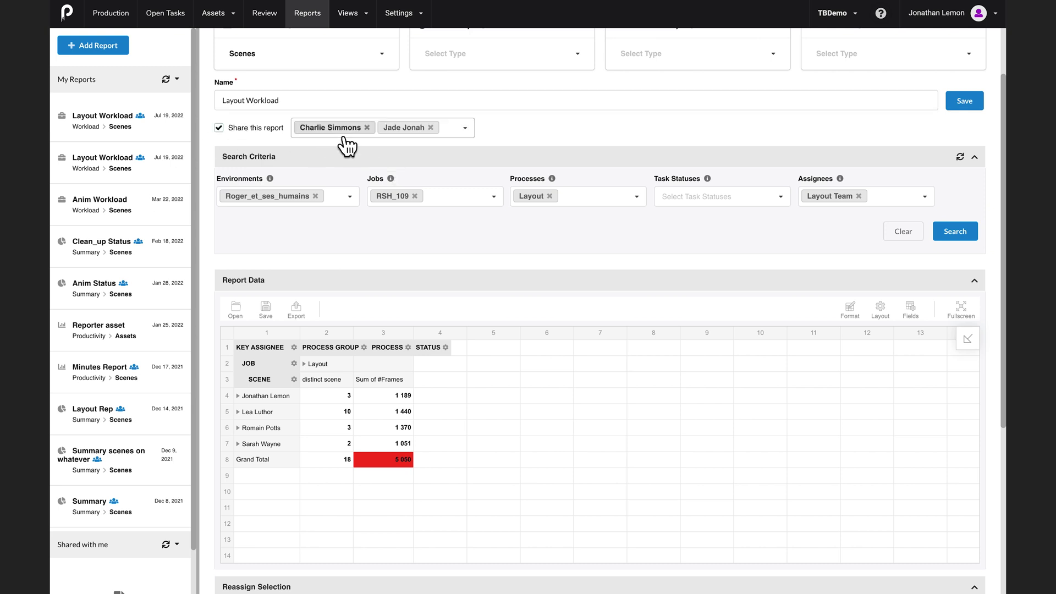
left_click(474, 137)
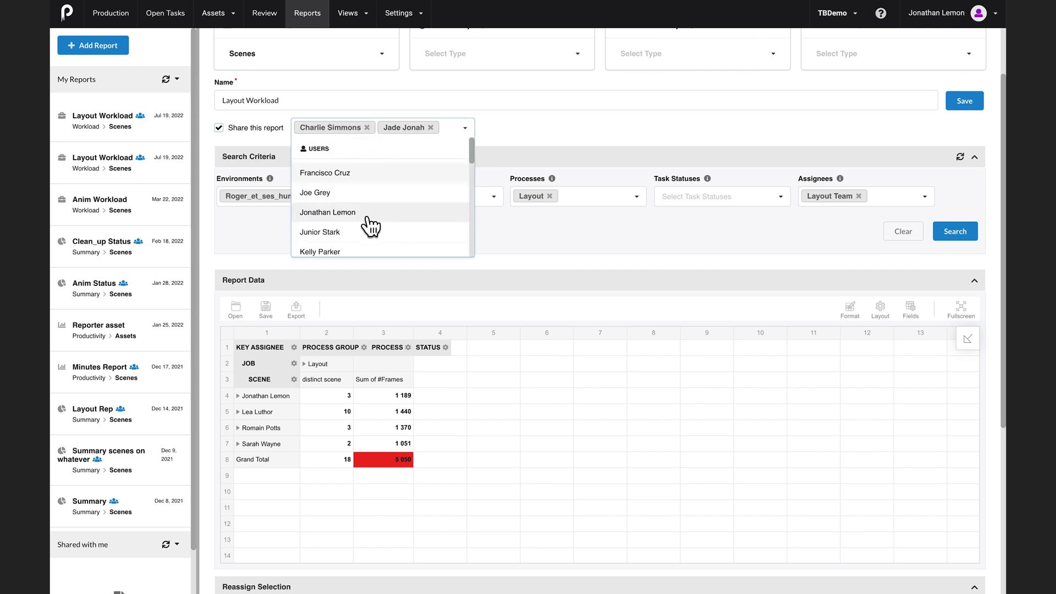
left_click(363, 195)
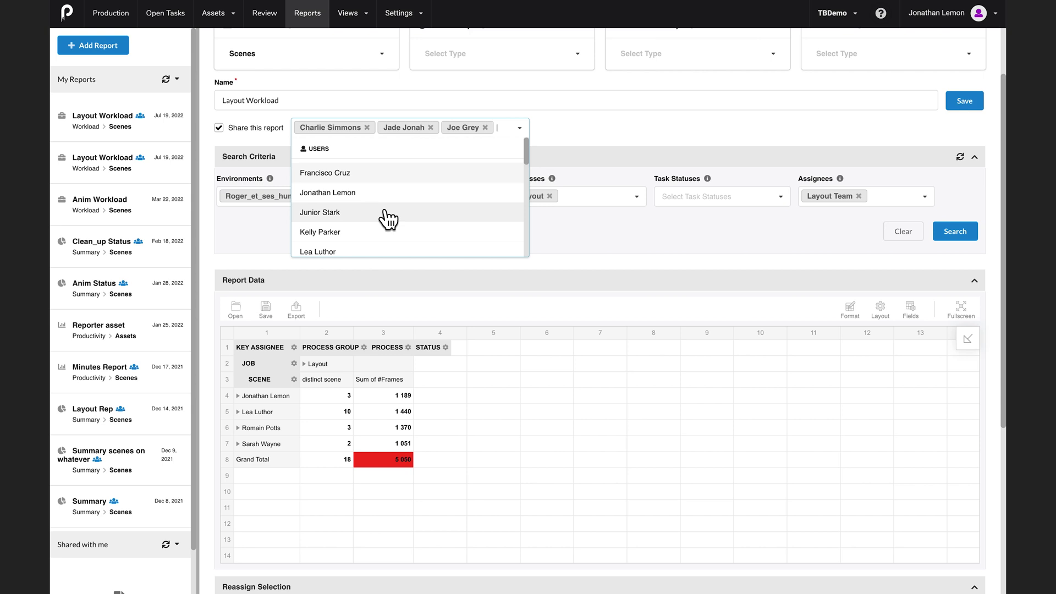
left_click(723, 145)
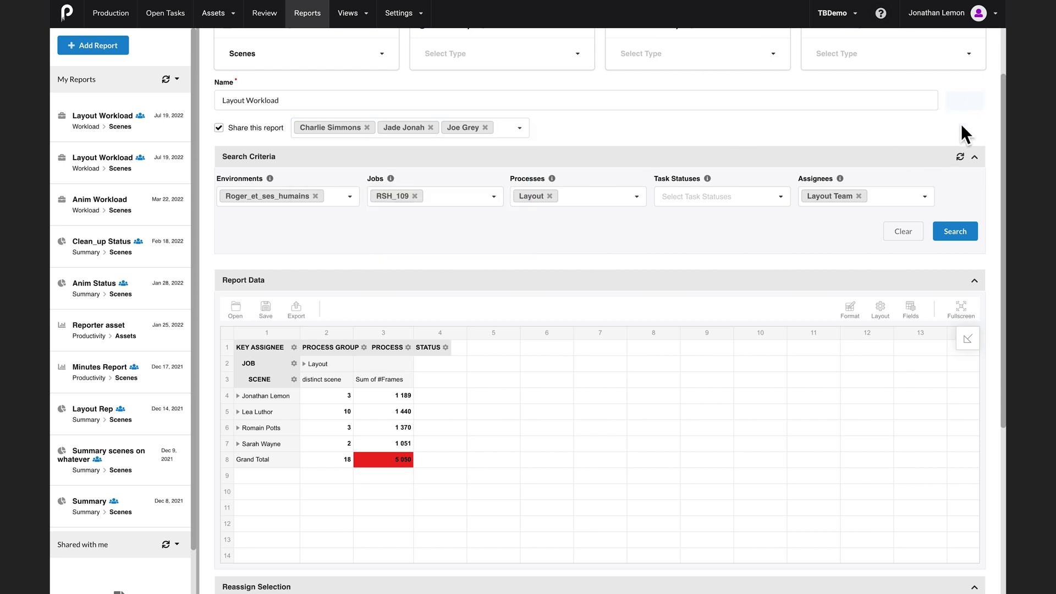
left_click(957, 105)
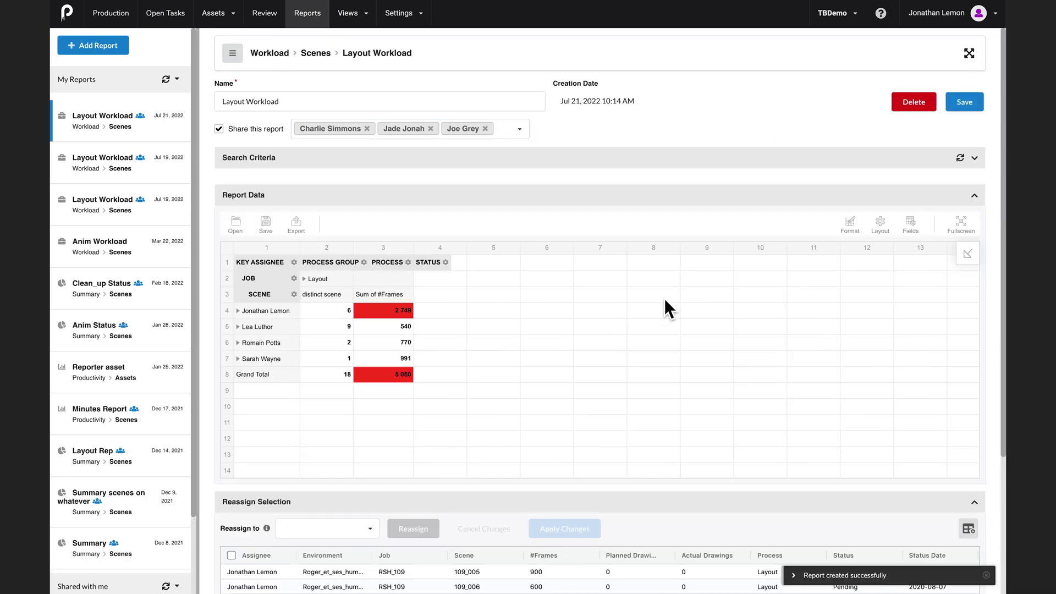